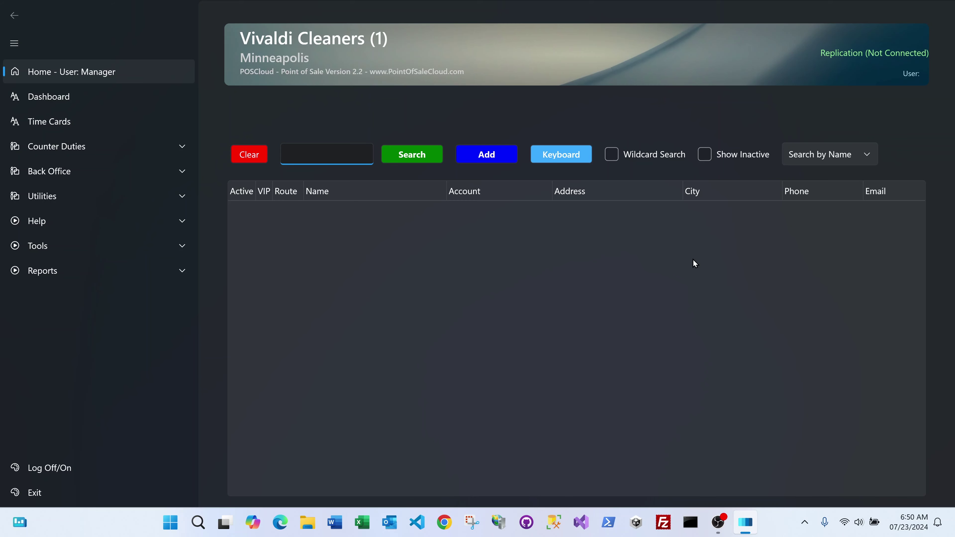
With Caps Lock on, enter the customer's name, surname first, in the name search box.
key("Caps_Lock")
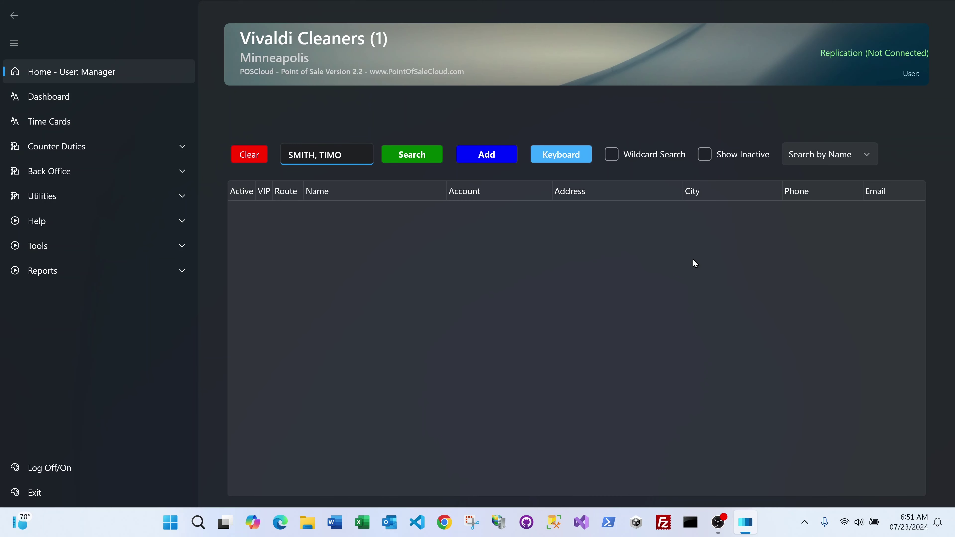
Search for the customer name and agree to add them as a new customer.
left_click(428, 153)
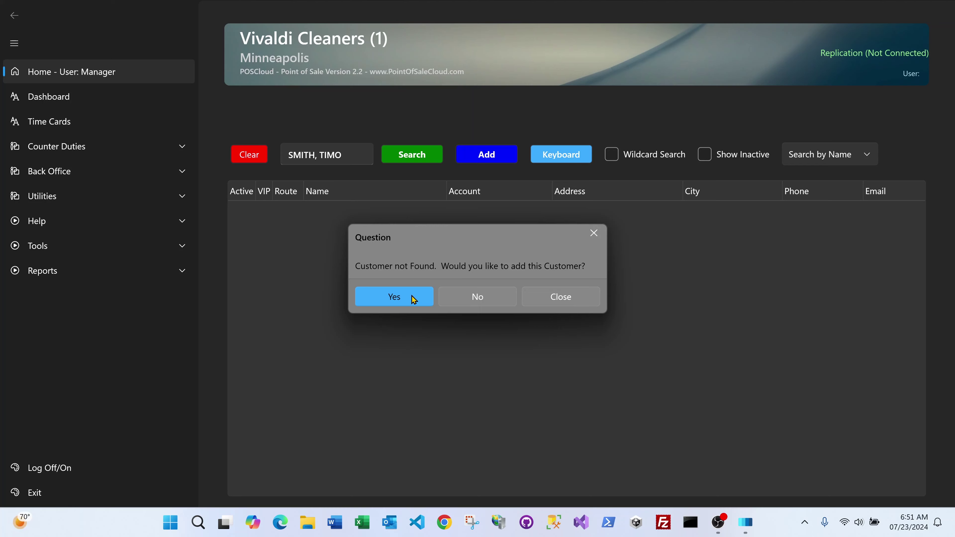
left_click(414, 299)
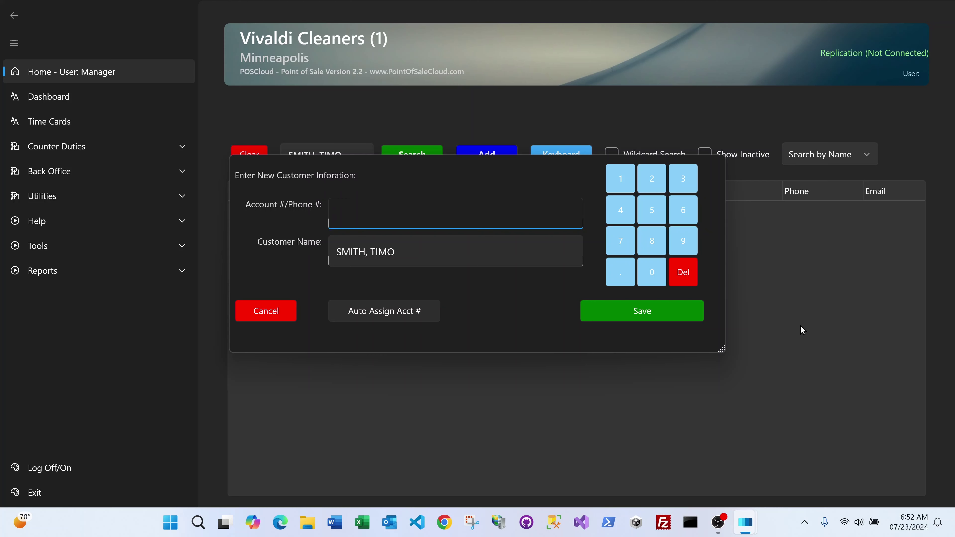
Enter the customer's phone number in the Account #/Phone # field.
left_click(631, 311)
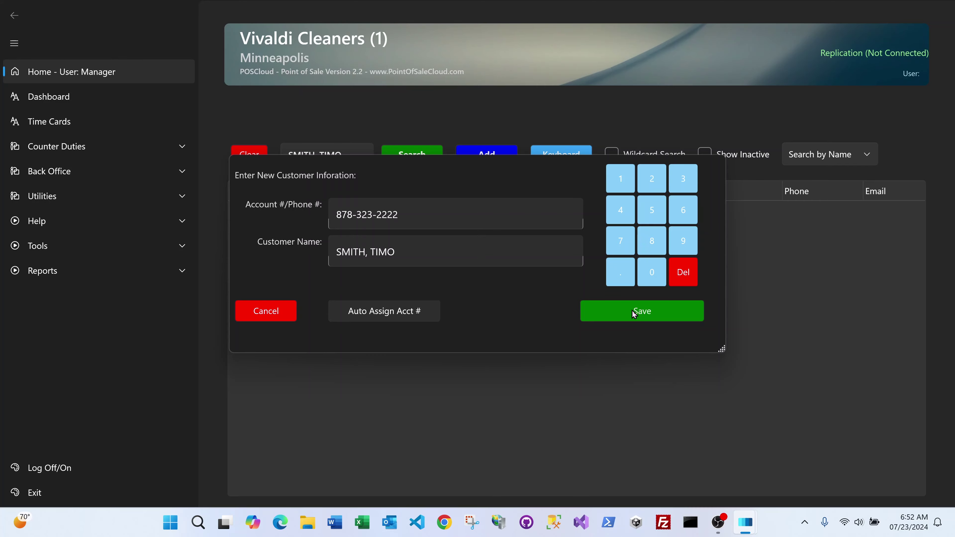
Save the new customer, then enter an email address and clear it again.
left_click(632, 311)
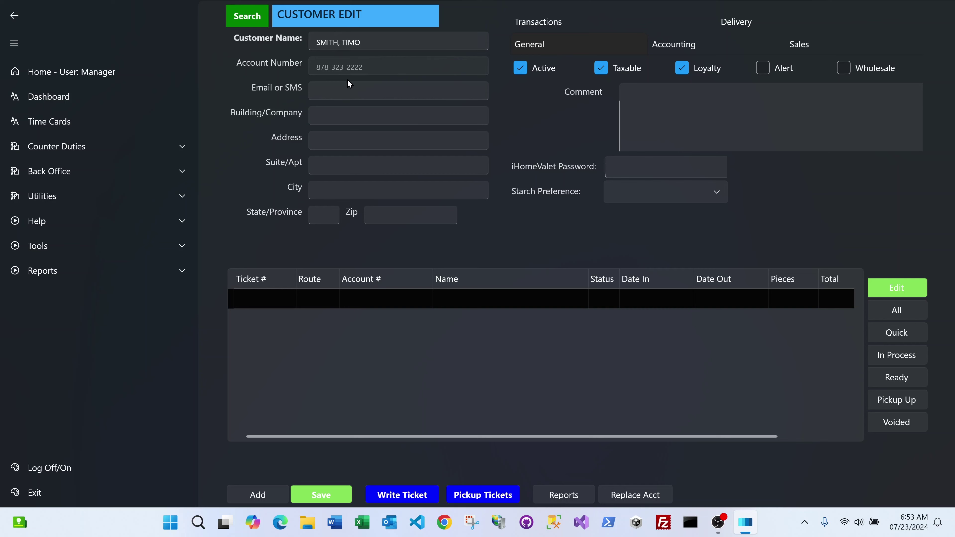
left_click(347, 86)
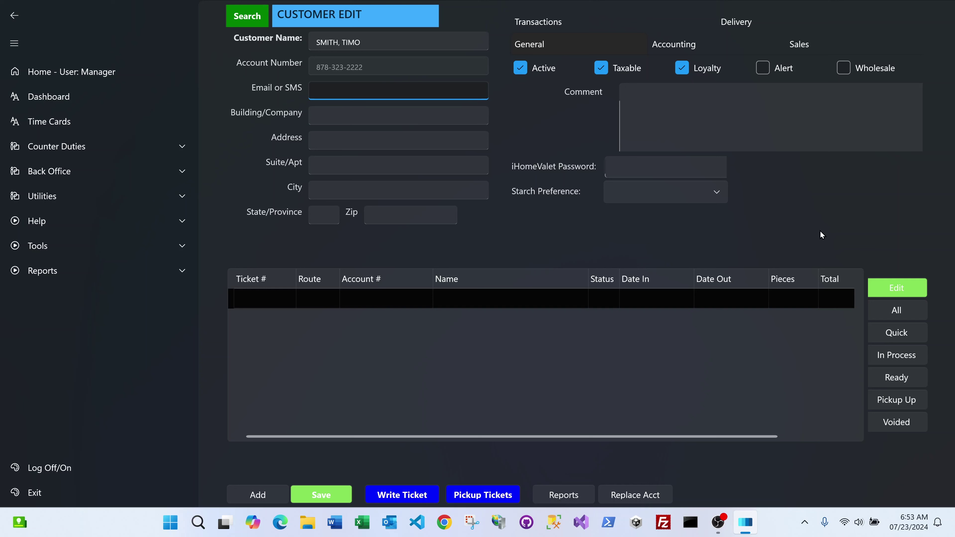
key("ctrl+a")
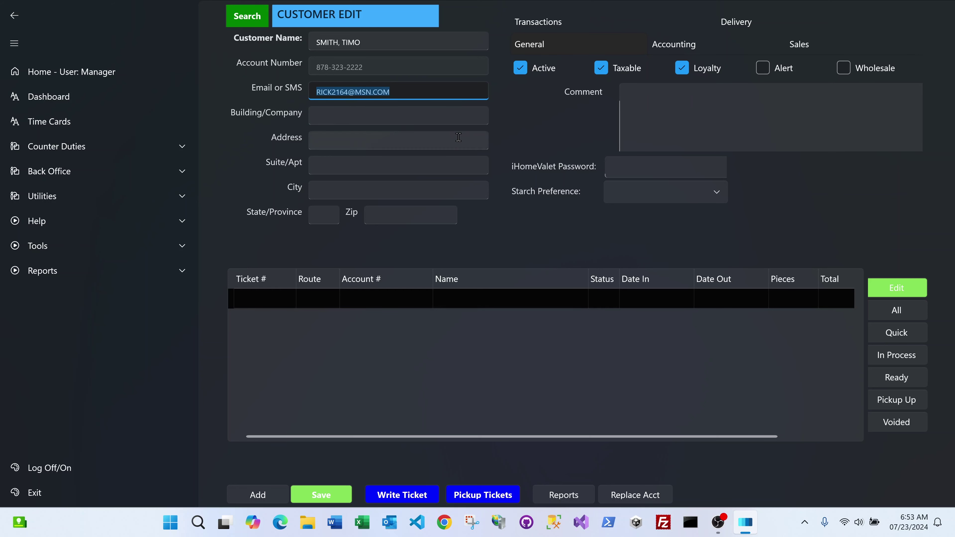
key("BackSpace")
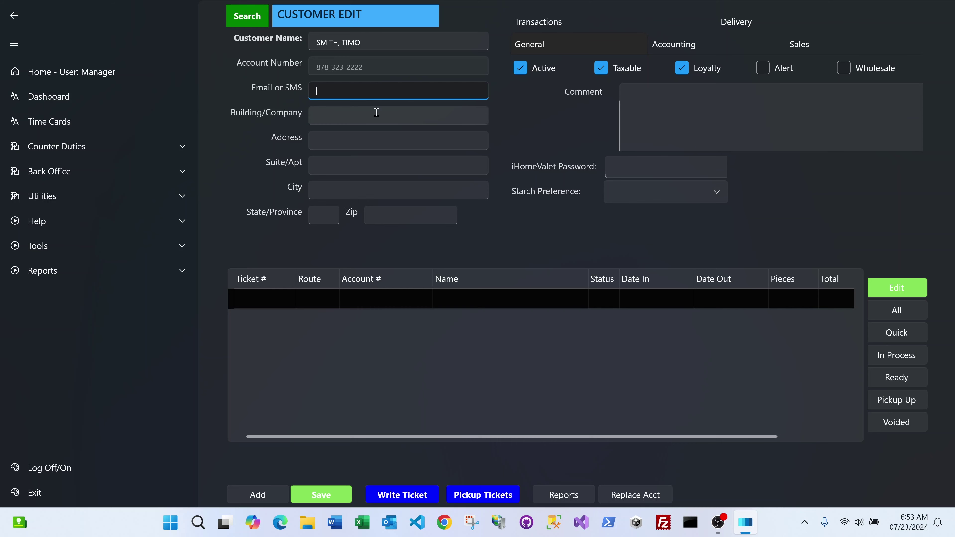
Step through the building, street, suite, city, state and zip fields, leaving them empty.
left_click(342, 112)
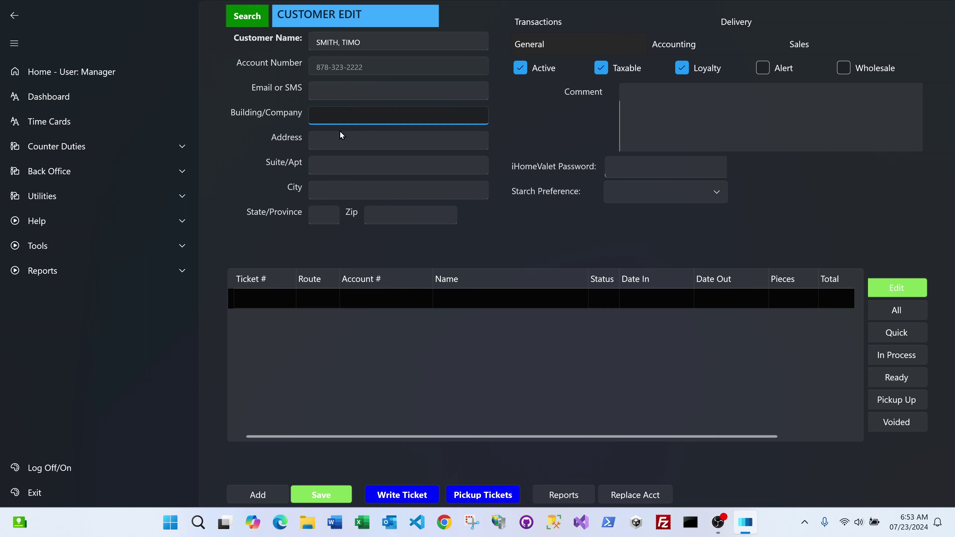
left_click(339, 142)
left_click(340, 168)
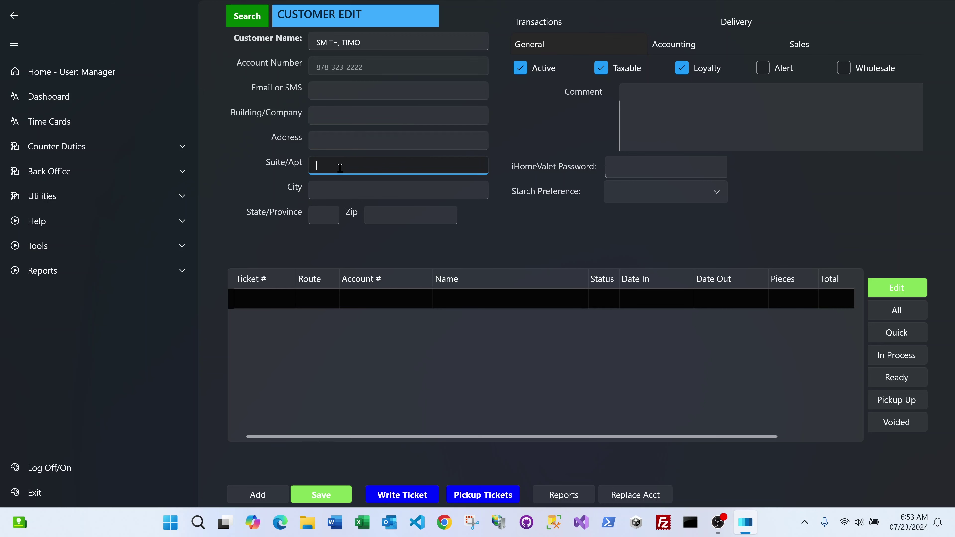
left_click(326, 190)
left_click(328, 210)
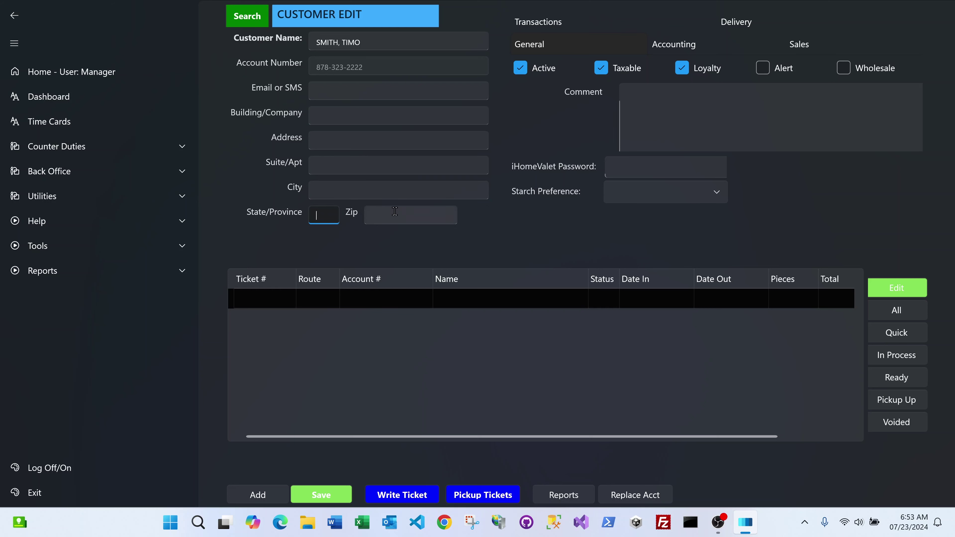
left_click(395, 212)
left_click(348, 145)
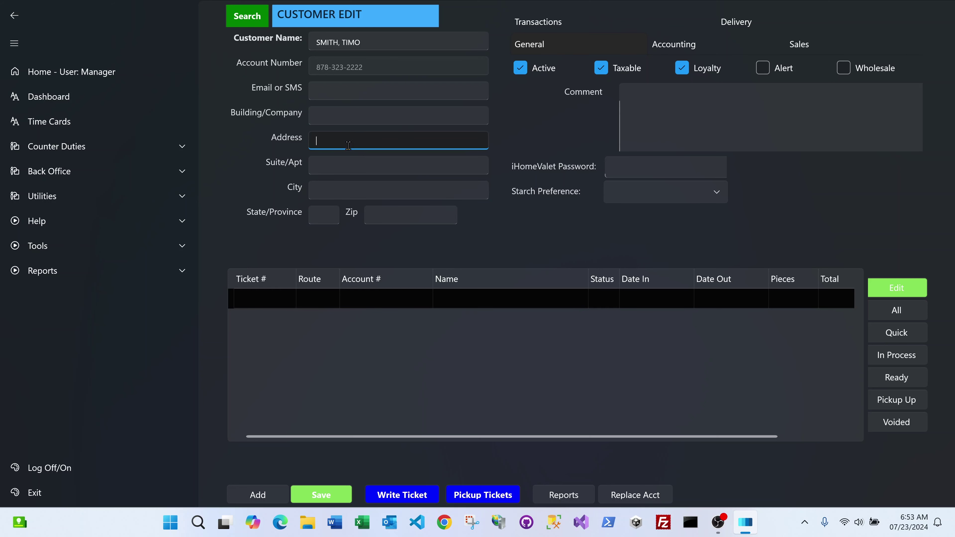
left_click(344, 167)
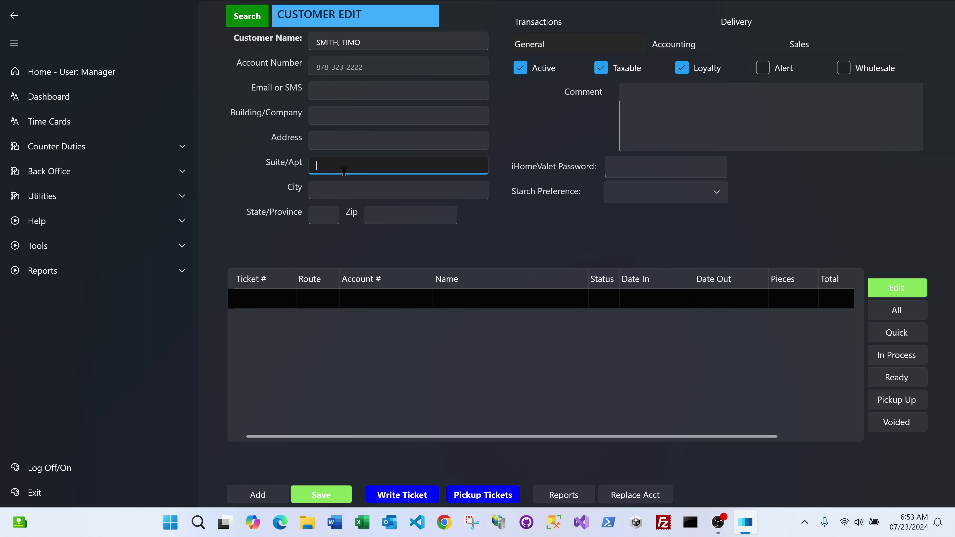
left_click(342, 187)
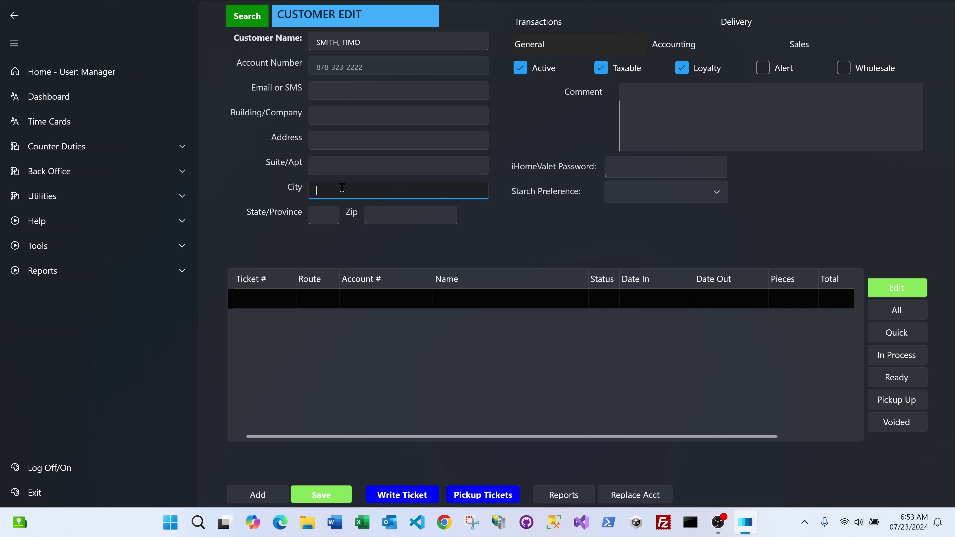
left_click(326, 213)
left_click(395, 214)
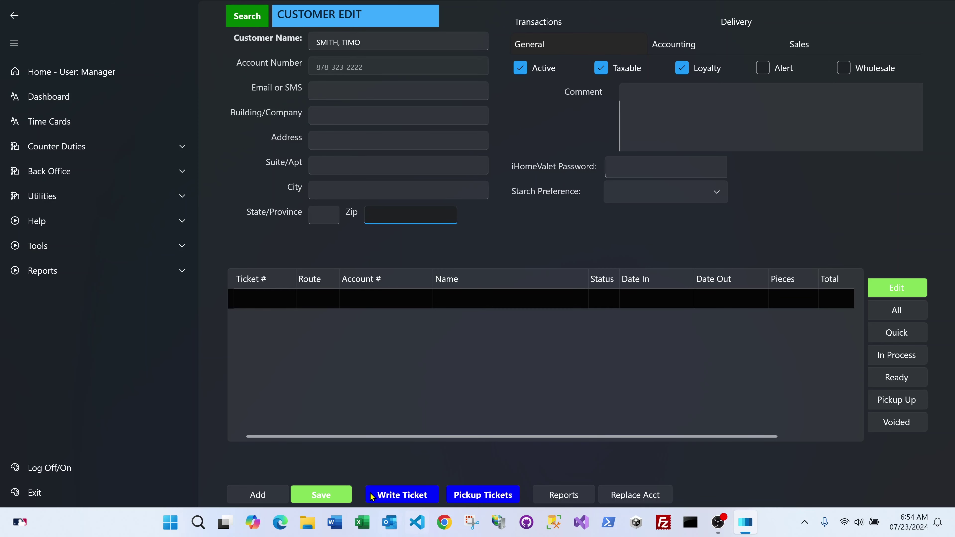
Save the customer's edits, find them again using Show Inactive, and reopen their record.
left_click(325, 495)
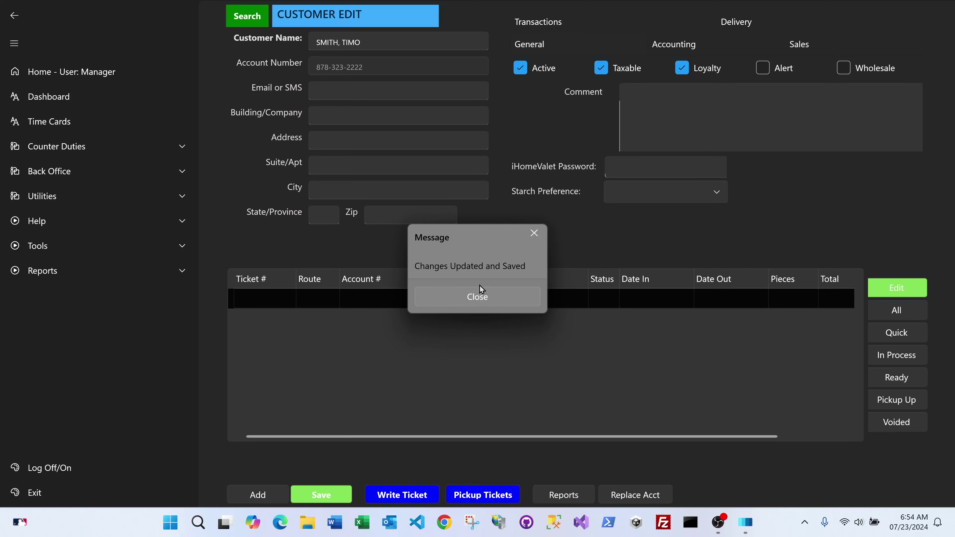
left_click(480, 294)
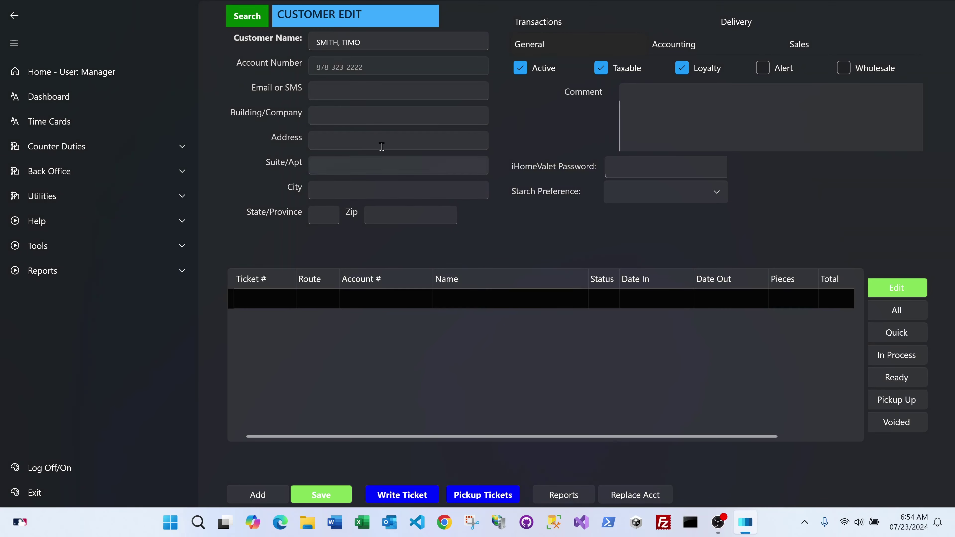
left_click(234, 16)
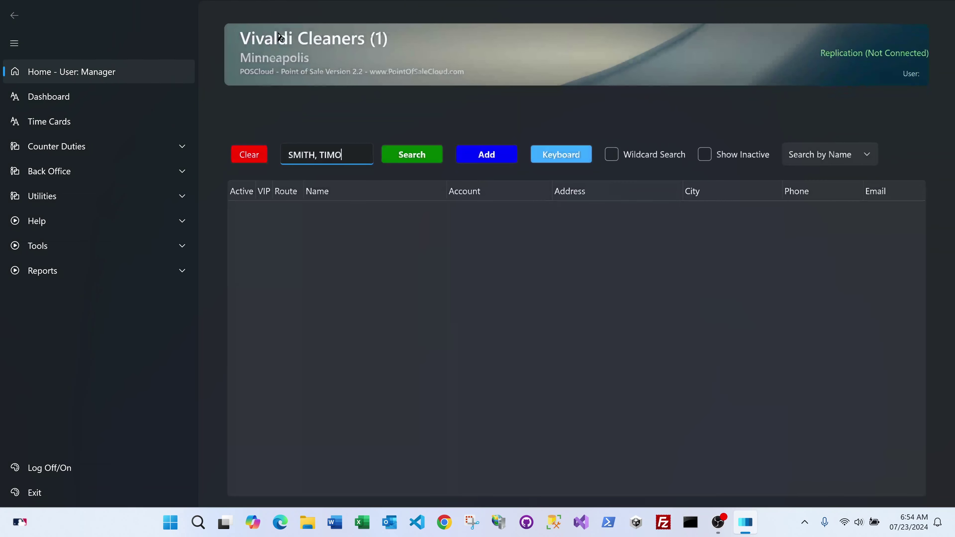
left_click(705, 155)
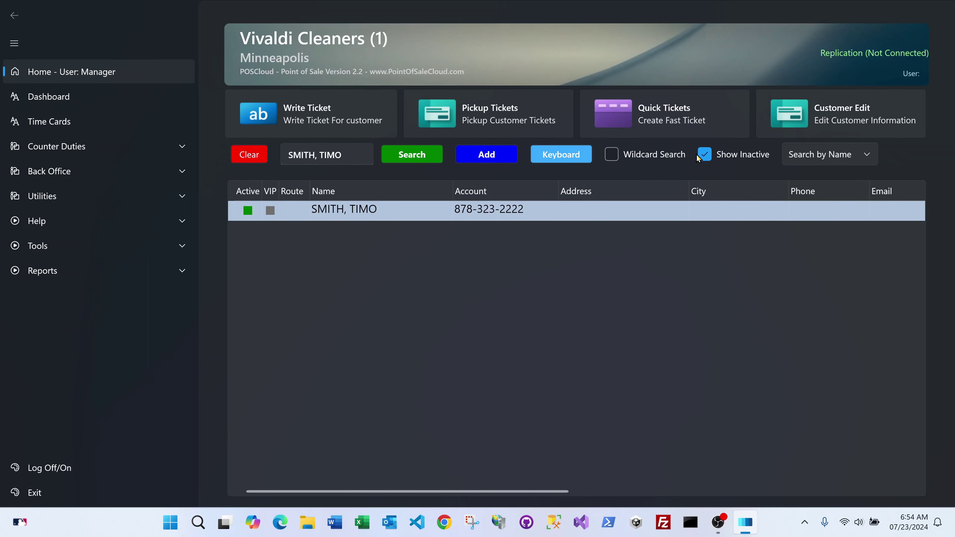
left_click(703, 155)
left_click(816, 113)
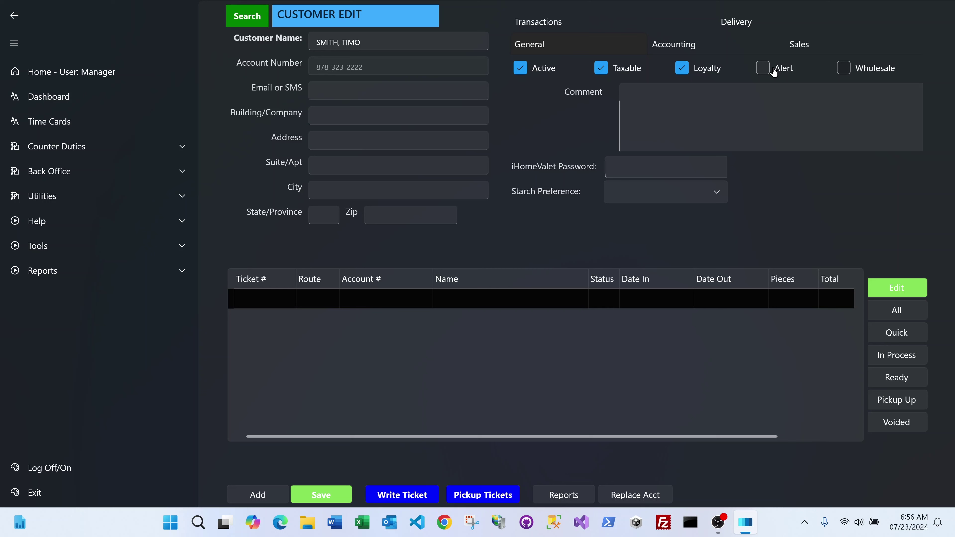
Try the Alert flag and remove it, then tick Wholesale for the customer.
left_click(762, 67)
left_click(714, 89)
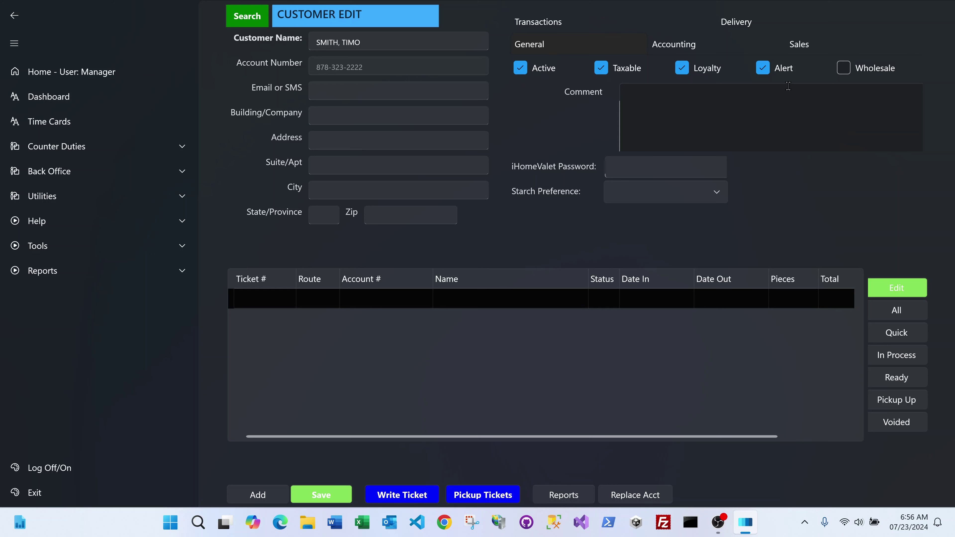
left_click(768, 71)
left_click(726, 95)
left_click(842, 69)
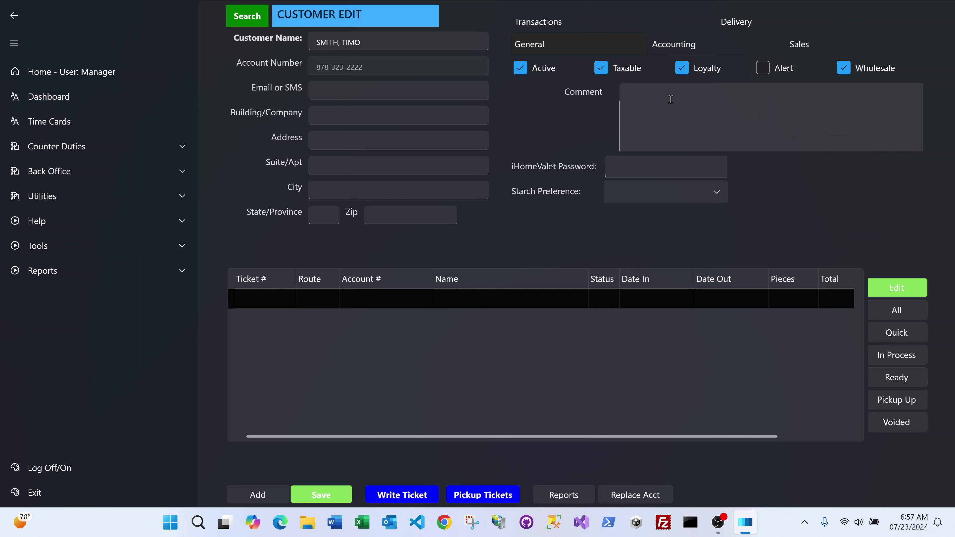
Untick Wholesale, leaving only Active, Taxable and Loyalty ticked.
left_click(843, 68)
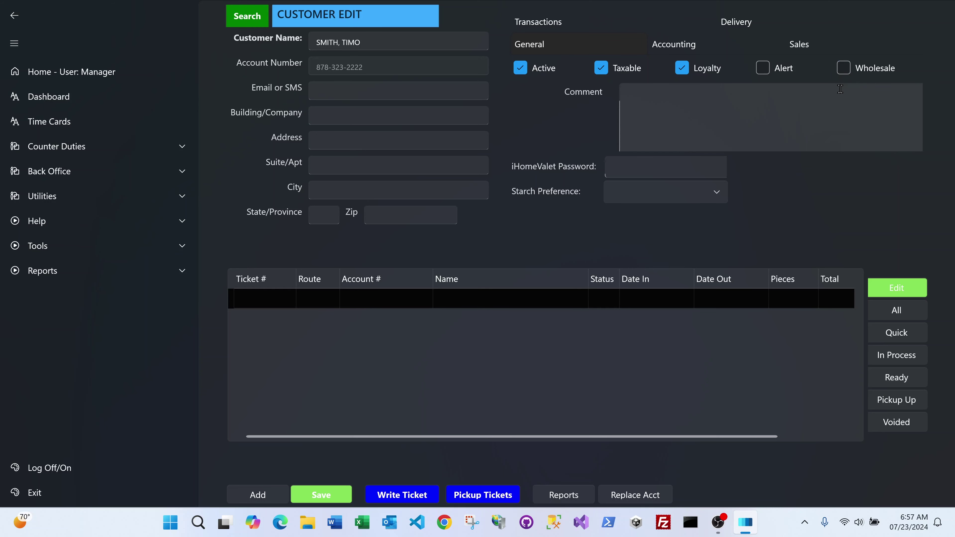
left_click(658, 170)
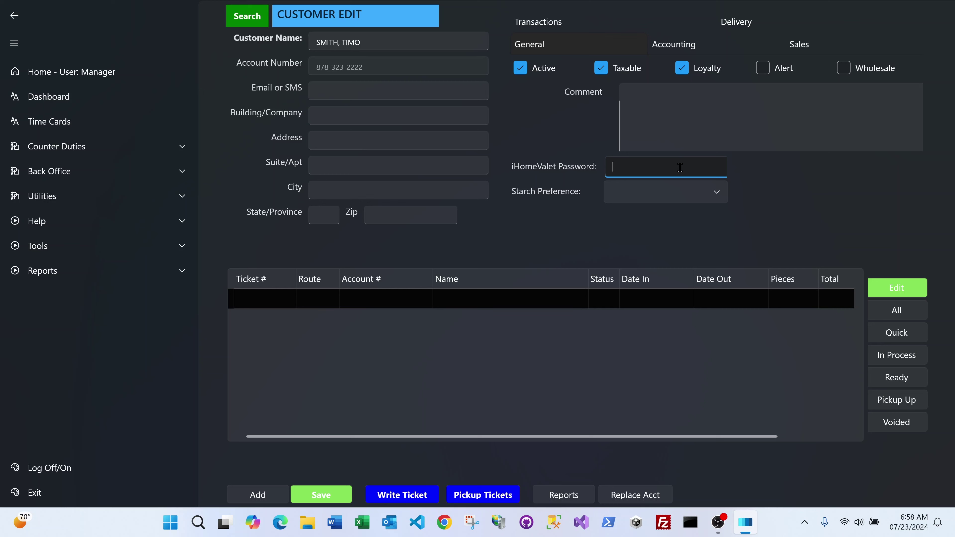
Choose LT STARCH from the Starch Preference dropdown.
left_click(716, 194)
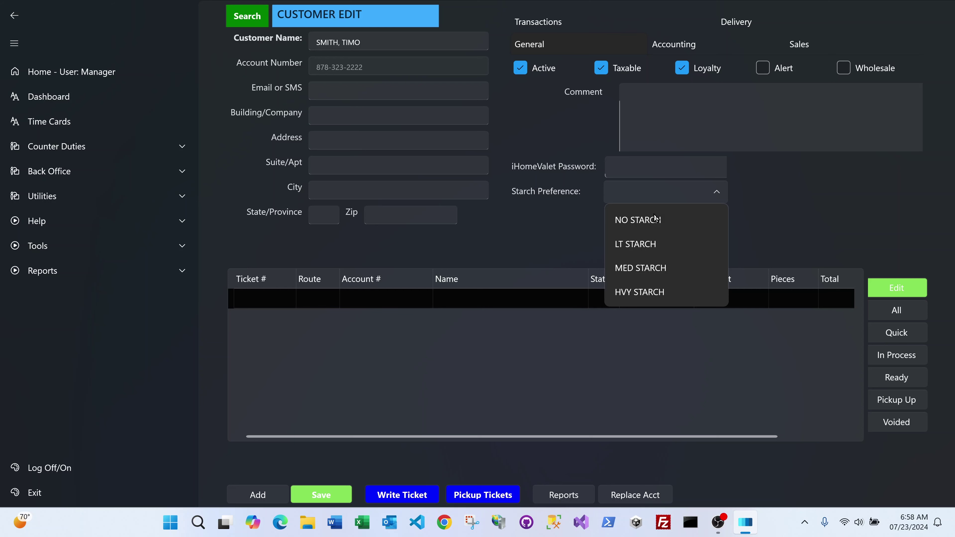
left_click(640, 243)
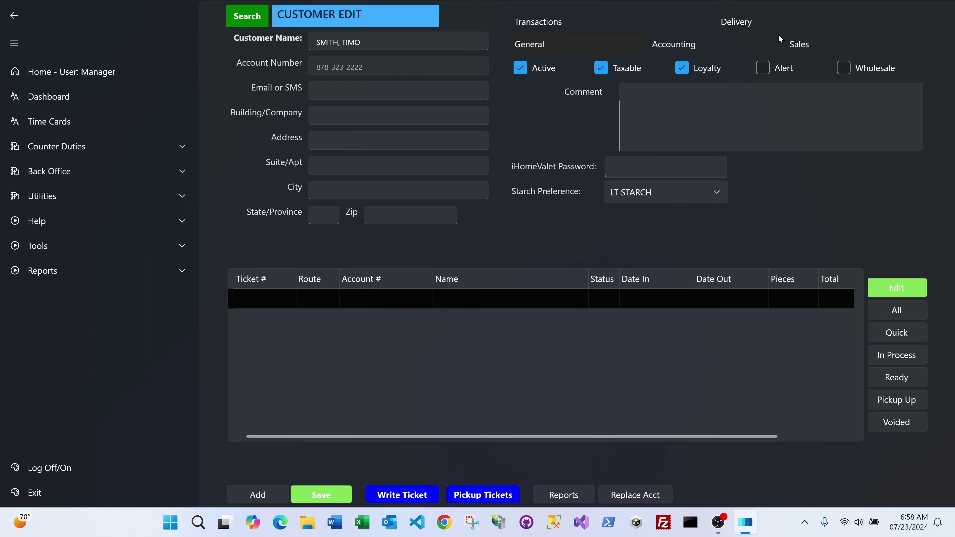
On the Accounting tab, enter 50 in Discount % and clear it again, leaving it empty.
left_click(685, 44)
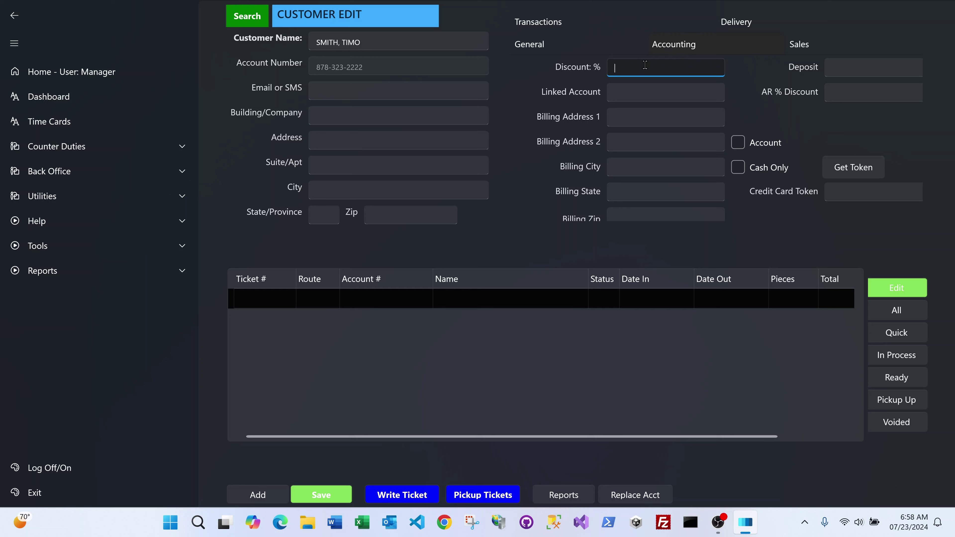
type("50")
key("BackSpace")
key("BackSpace")
left_click(621, 95)
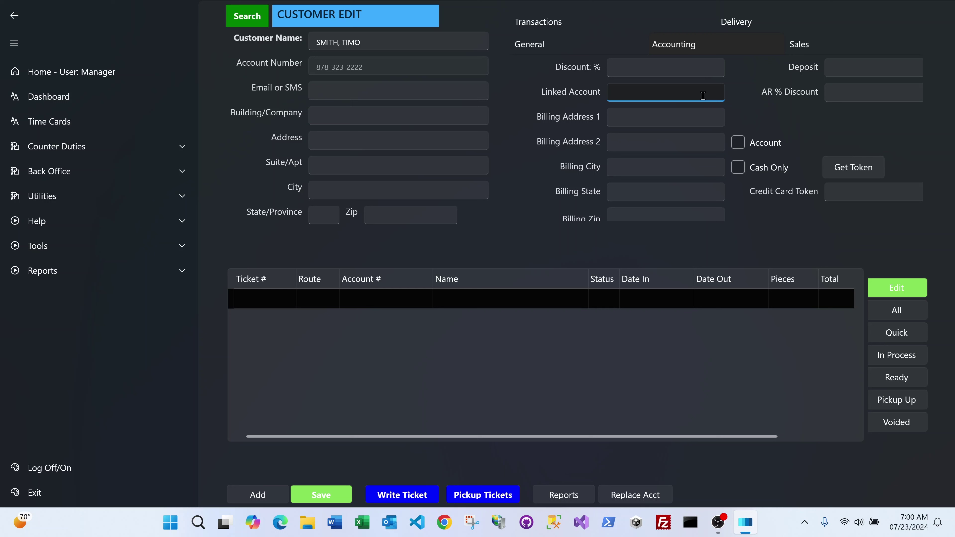
left_click(623, 114)
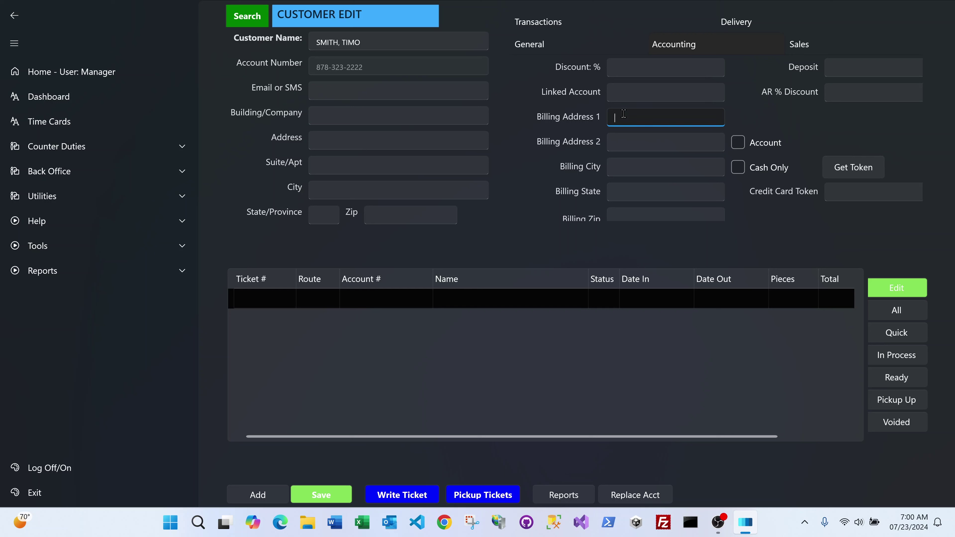
left_click(626, 138)
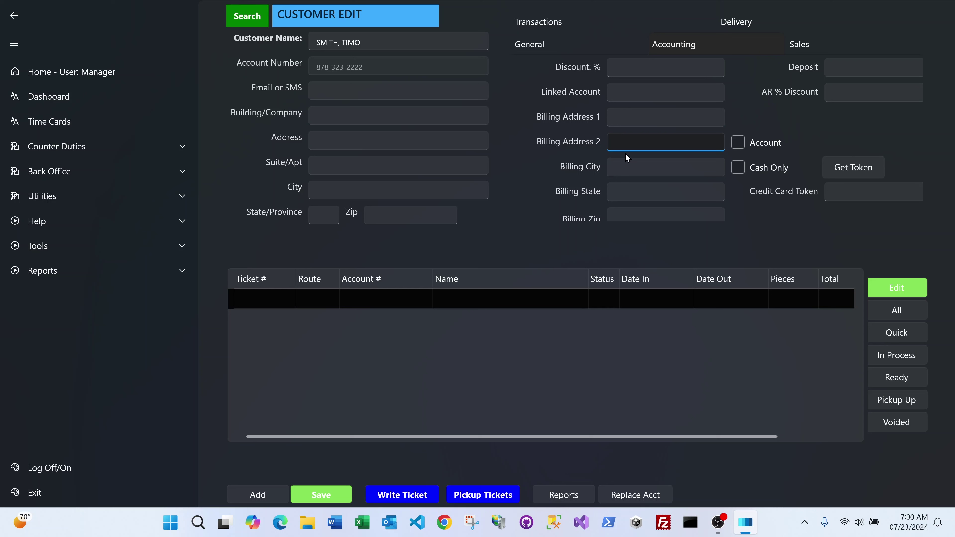
left_click(628, 169)
left_click(630, 188)
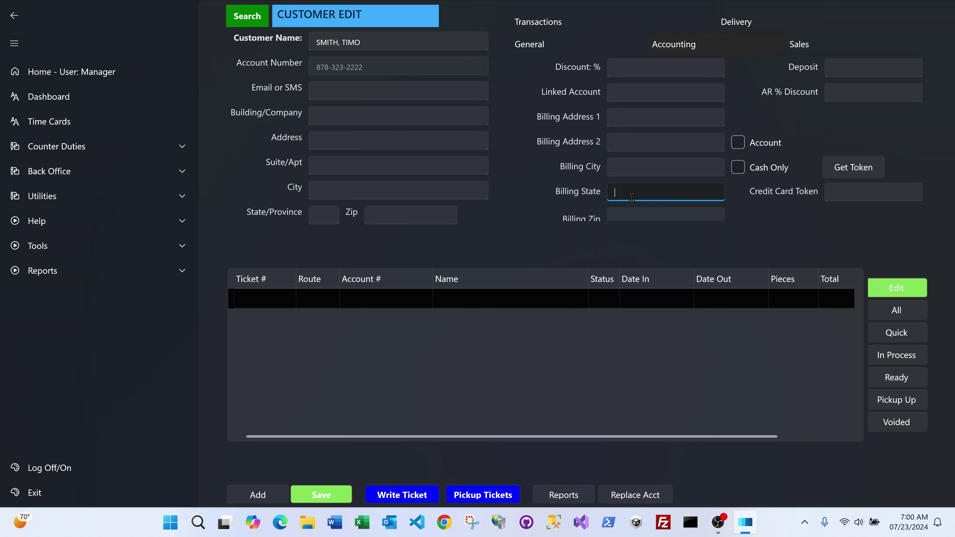
left_click(630, 212)
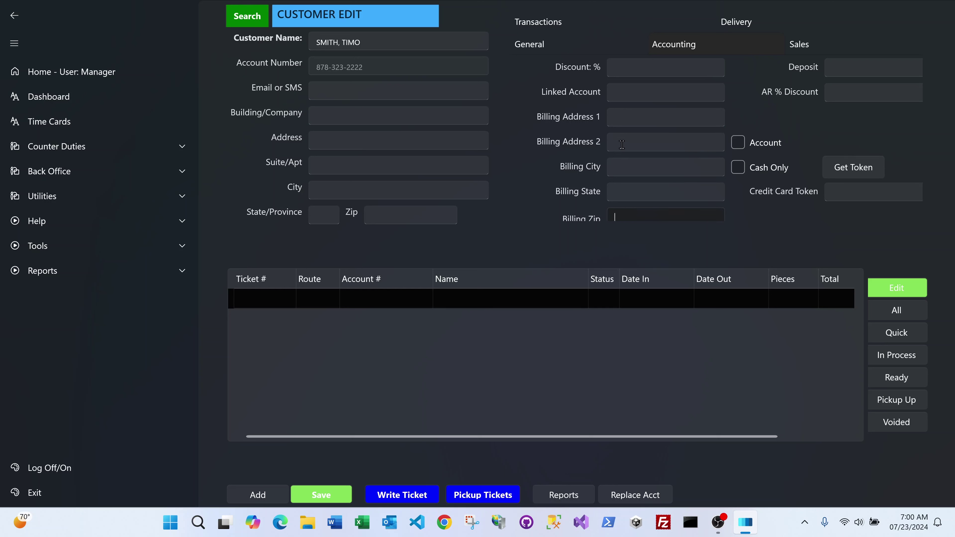
left_click(622, 117)
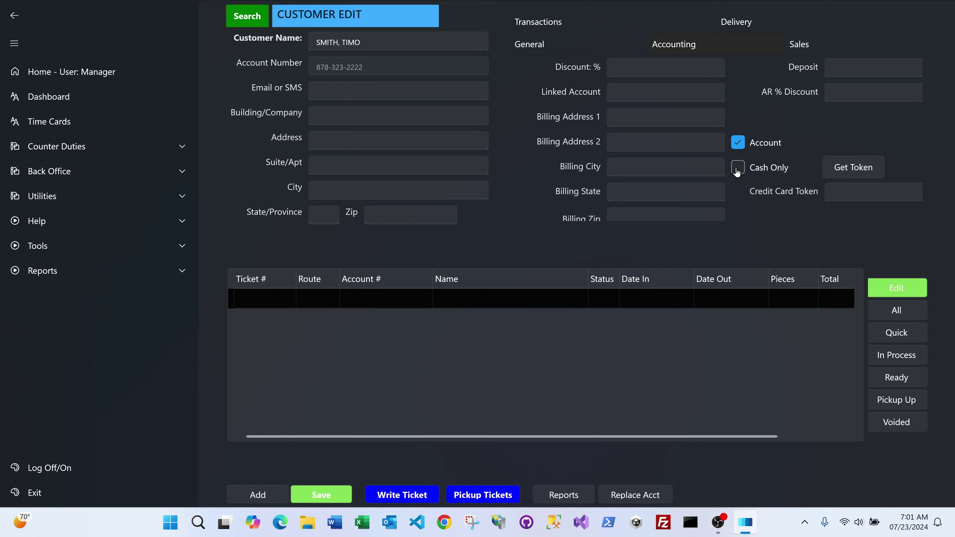
left_click(834, 91)
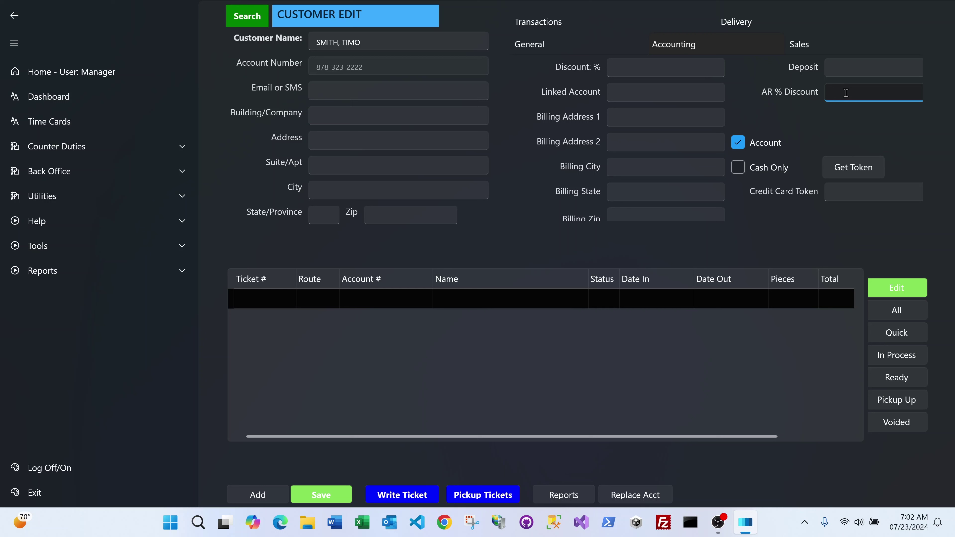
Enter 50 as the AR % Discount, leaving Deposit empty.
type("50")
left_click(847, 66)
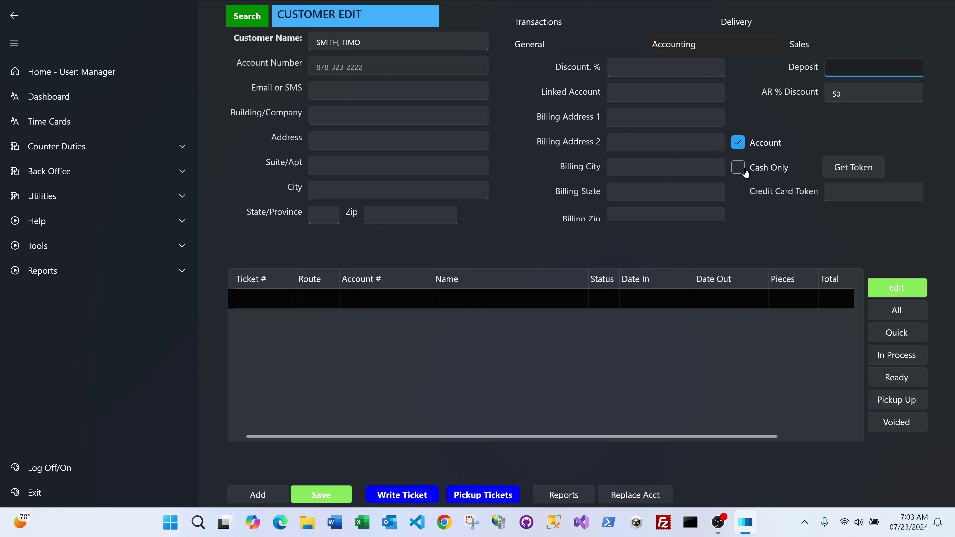
Clear the 50 from the customer's AR % Discount field.
key("Tab")
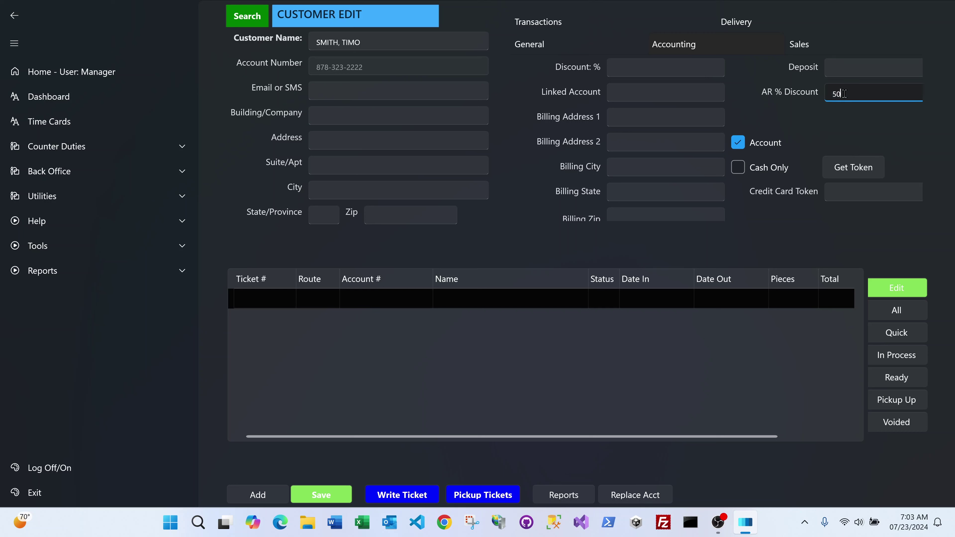
key("BackSpace")
left_click(840, 165)
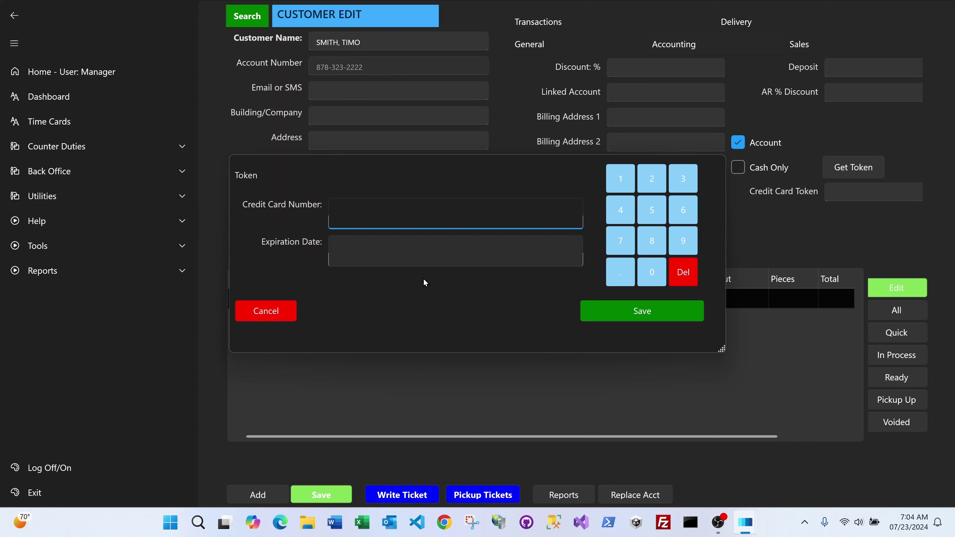
left_click(272, 311)
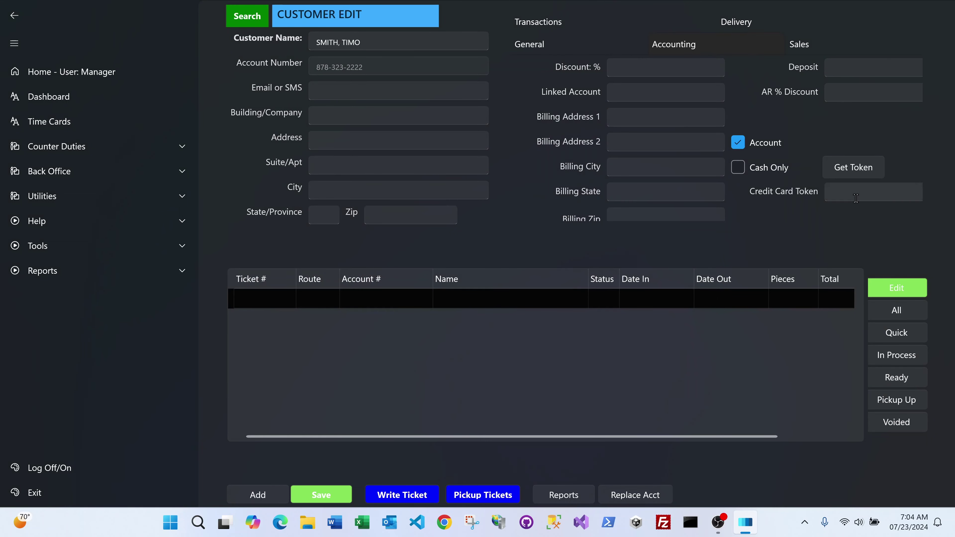
left_click(855, 195)
Show the customer's Sales details and select the Credit\Loyalty field.
left_click(799, 44)
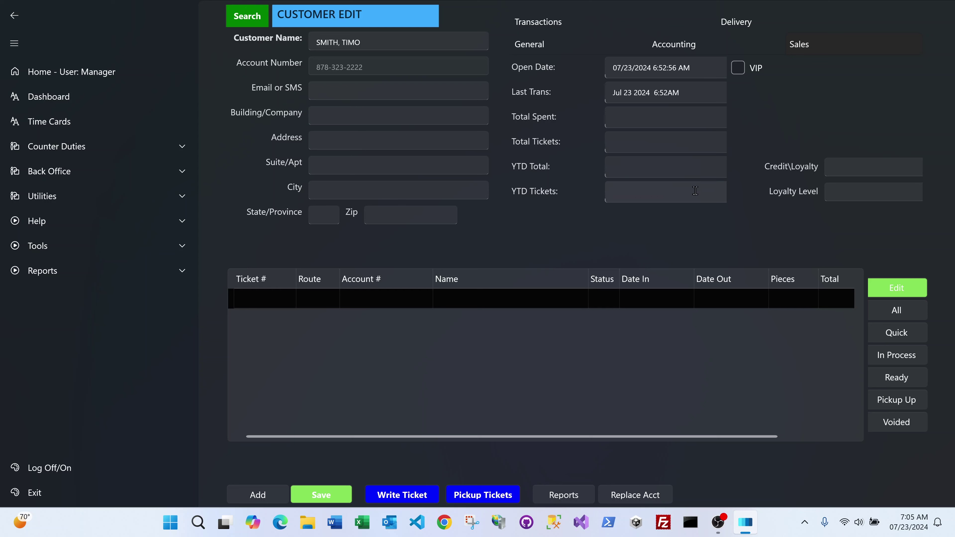
left_click(844, 171)
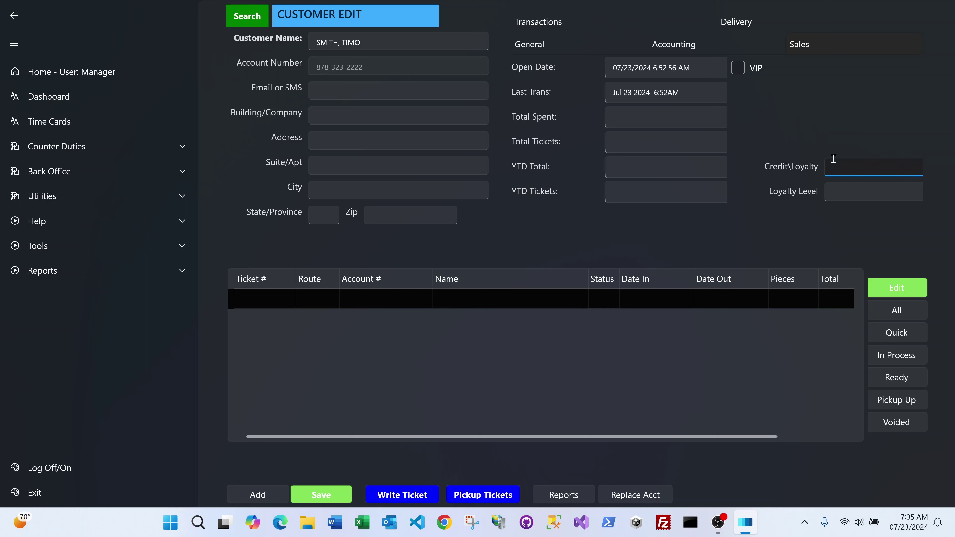
Enter 10 as the store credit amount, select it, then go to Loyalty Level.
type("10")
key("ctrl+a")
left_click(836, 190)
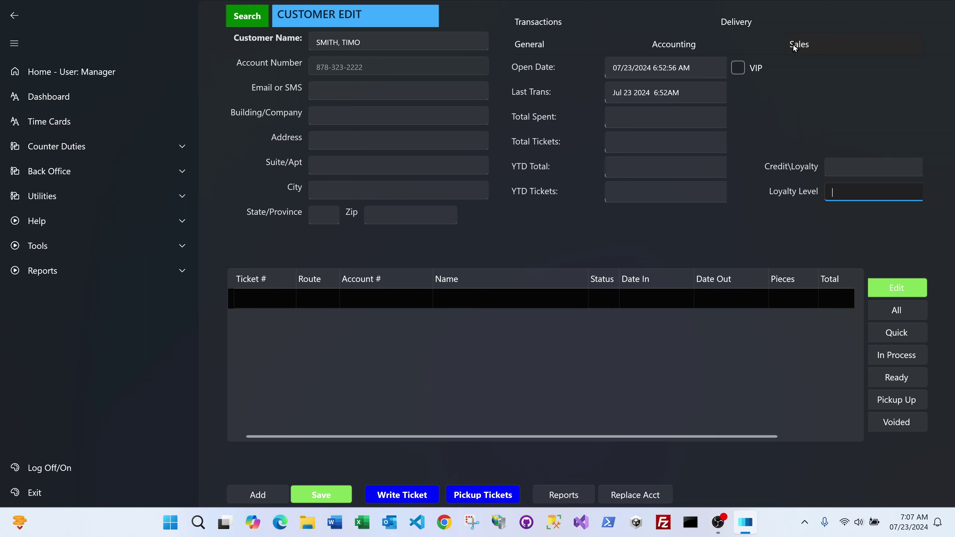
Show the Delivery details and tick Hotel and Regular Route, leaving One Time Pickup off.
left_click(736, 23)
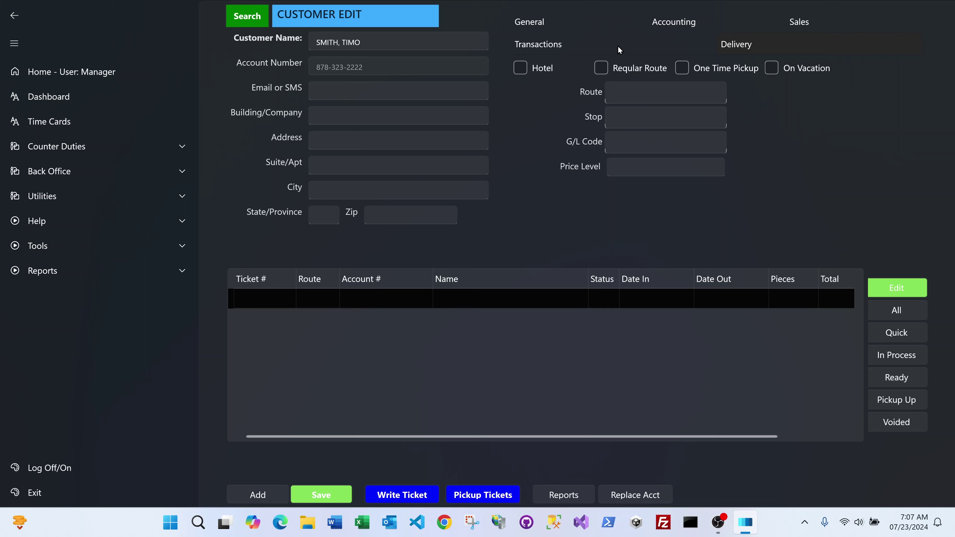
left_click(521, 74)
left_click(604, 72)
left_click(603, 72)
left_click(683, 71)
left_click(684, 71)
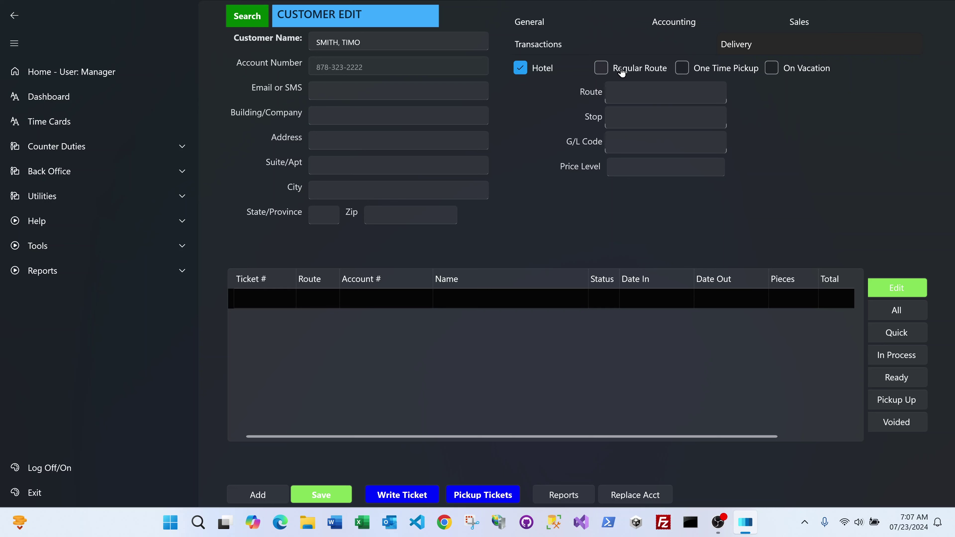
left_click(604, 72)
left_click(645, 68)
left_click(635, 67)
Set the customer's delivery Route to 1 and Stop to 5.
left_click(634, 92)
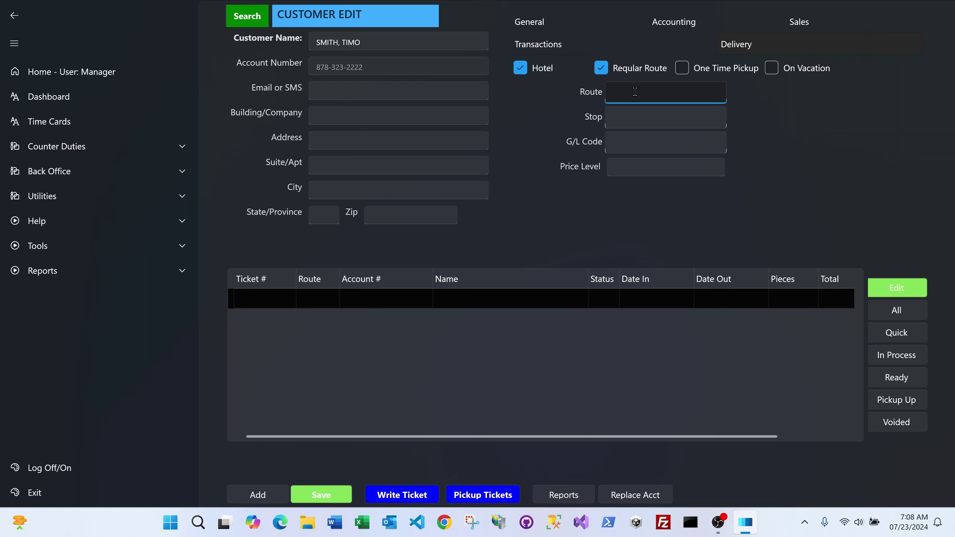
type("1")
left_click(630, 115)
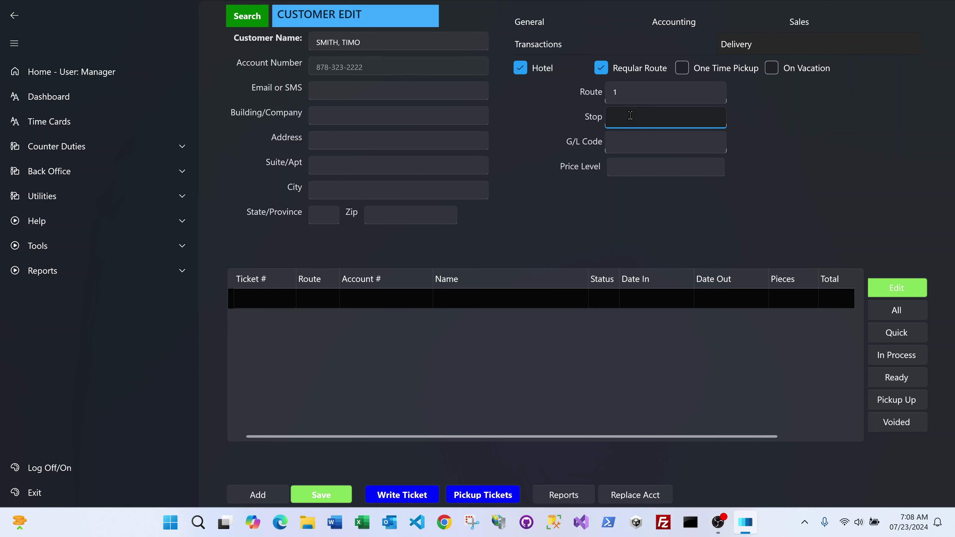
type("5")
left_click(630, 146)
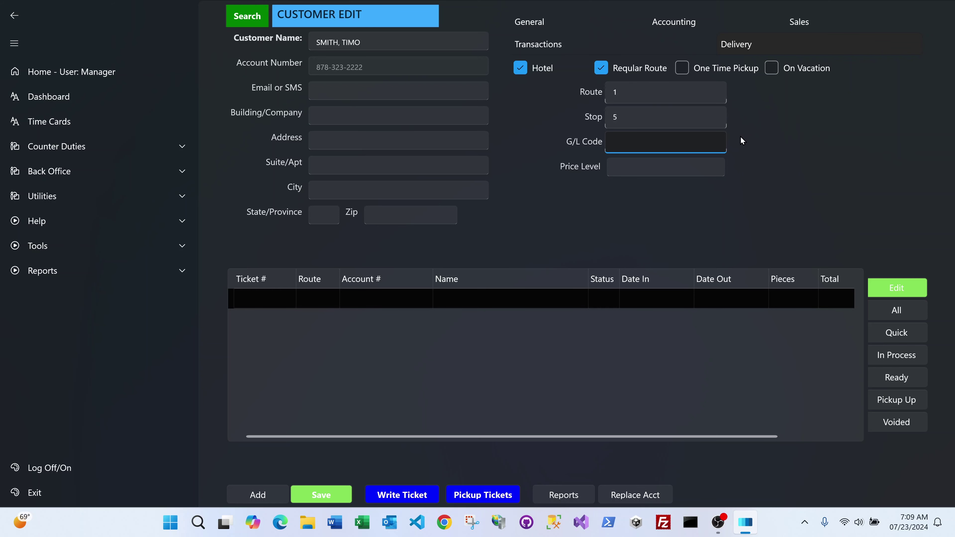
Untick Hotel so only Regular Route stays ticked.
left_click(662, 169)
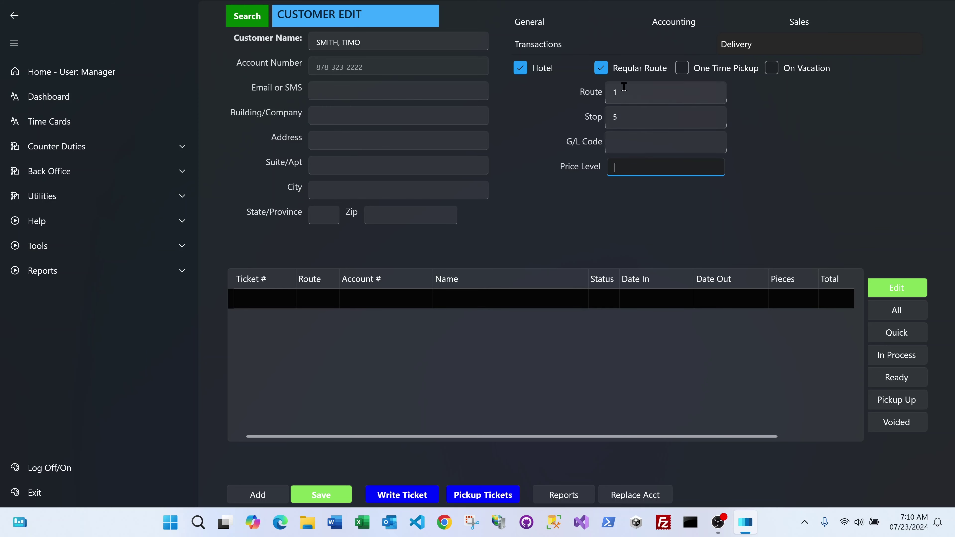
left_click(523, 71)
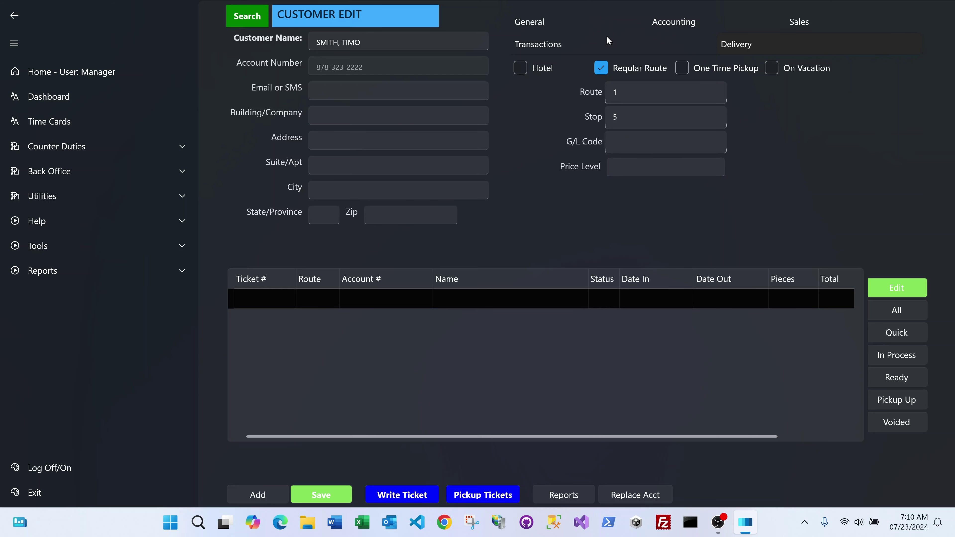
Save the customer's delivery changes and close the 'Changes Updated and Saved' message.
left_click(310, 495)
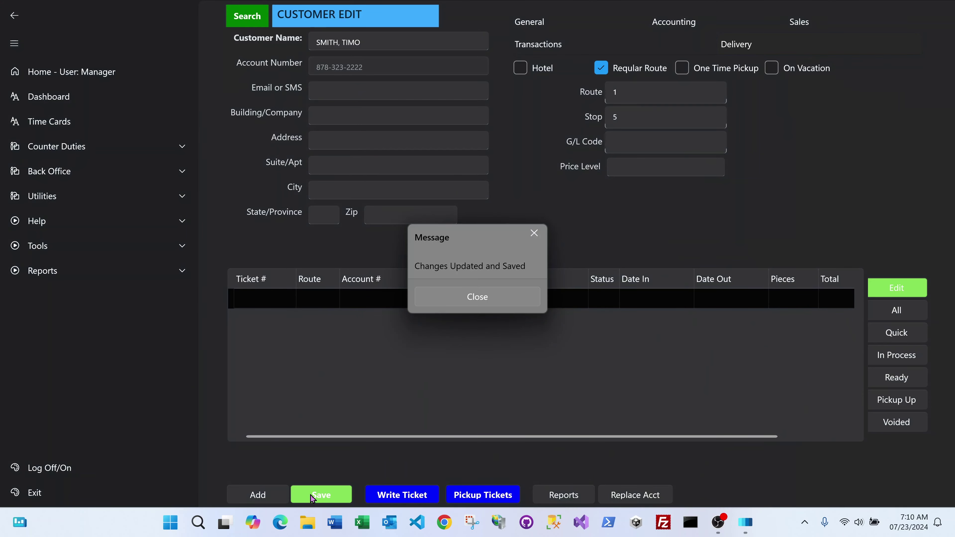
left_click(484, 298)
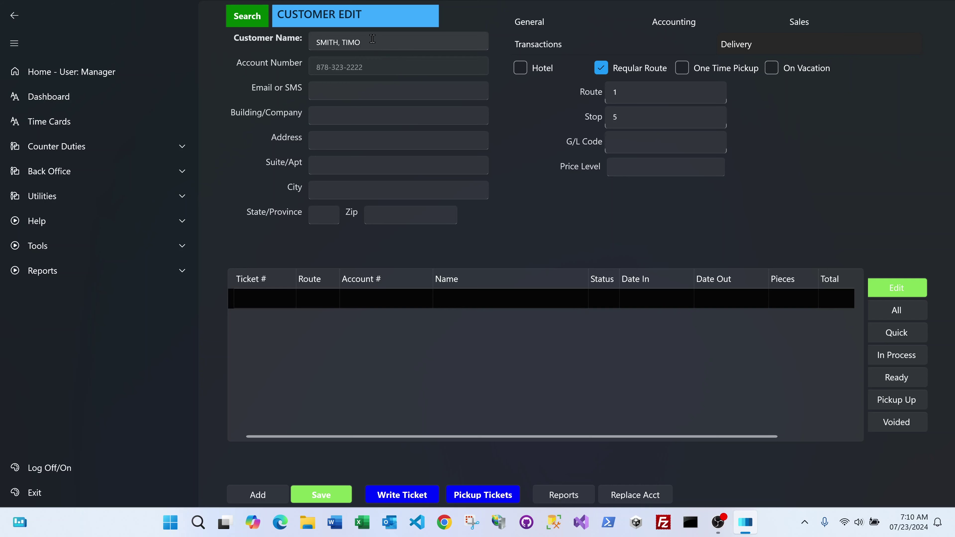
Enter the customer's email address in the Email or SMS field and save the record.
left_click(363, 91)
type("RIC D")
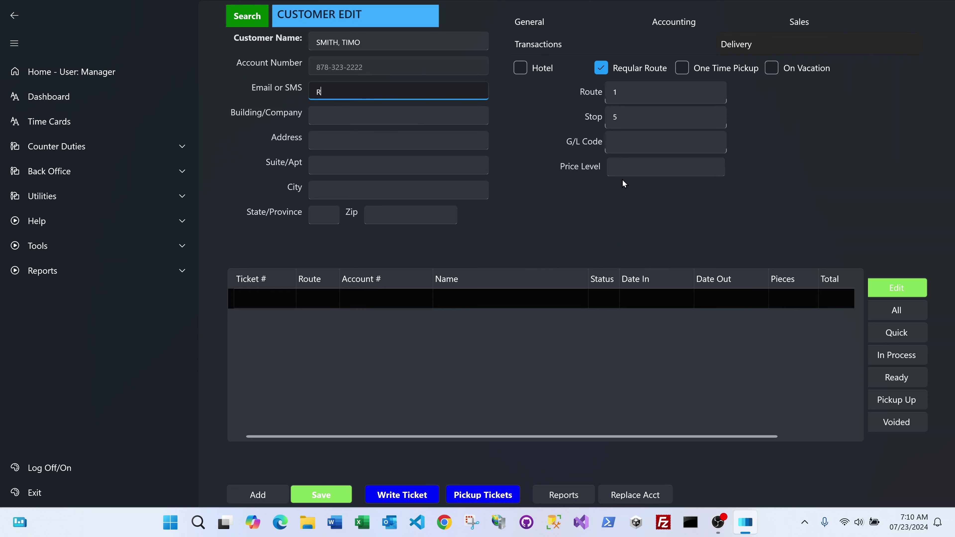
key("BackSpace")
key("BackSpace")
key("BackSpace")
key("BackSpace")
key("BackSpace")
key("Caps_Lock")
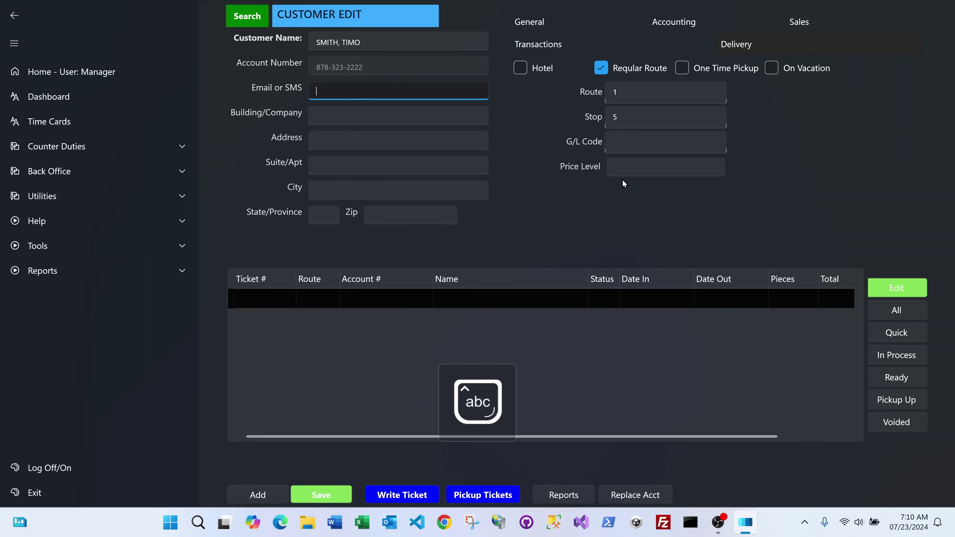
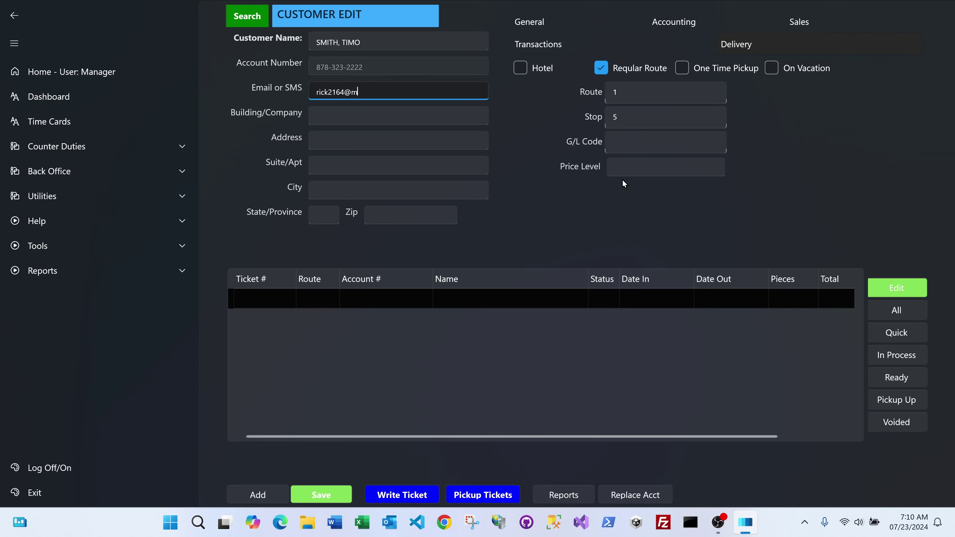
left_click(330, 495)
left_click(484, 300)
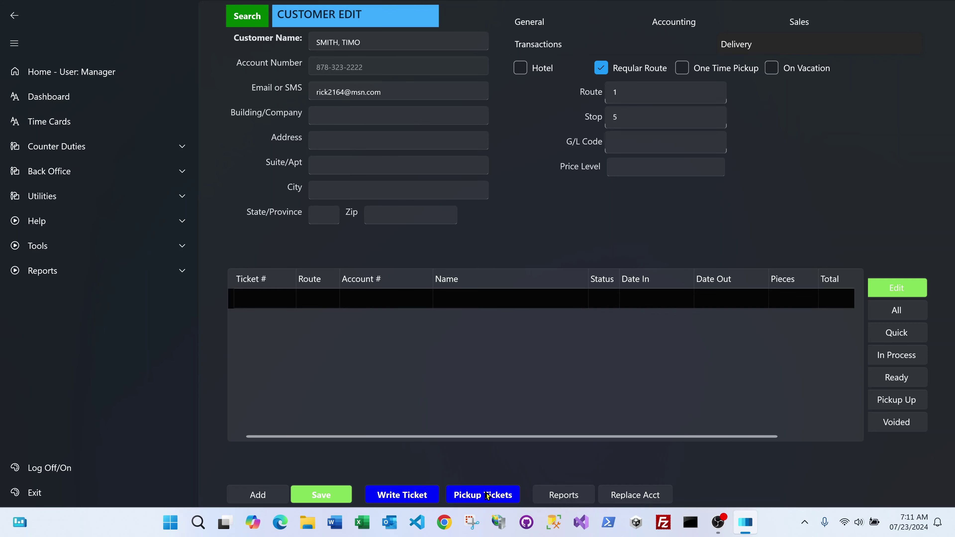
Start ticket 200209 and add 2 Dress items at 12.95 with the 1 PC upcharge.
left_click(416, 494)
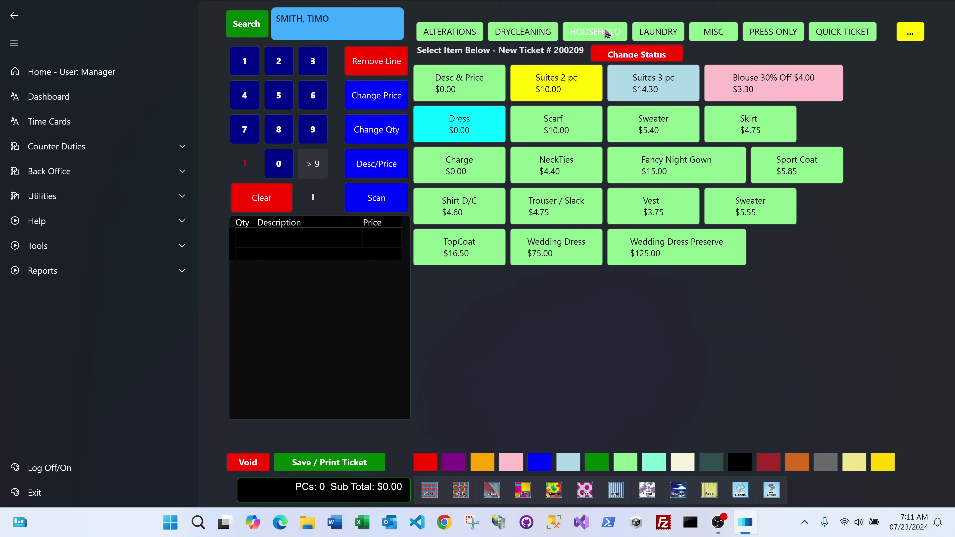
left_click(654, 32)
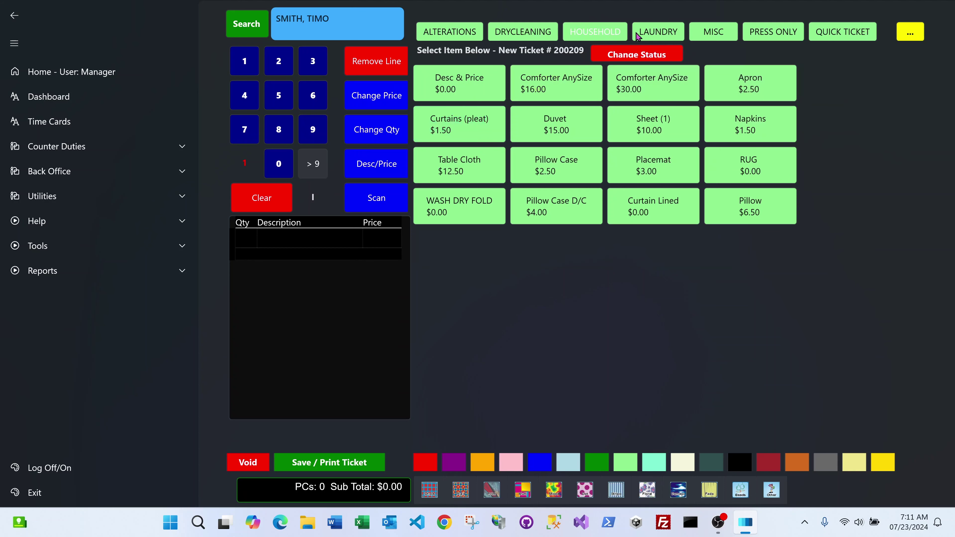
left_click(458, 38)
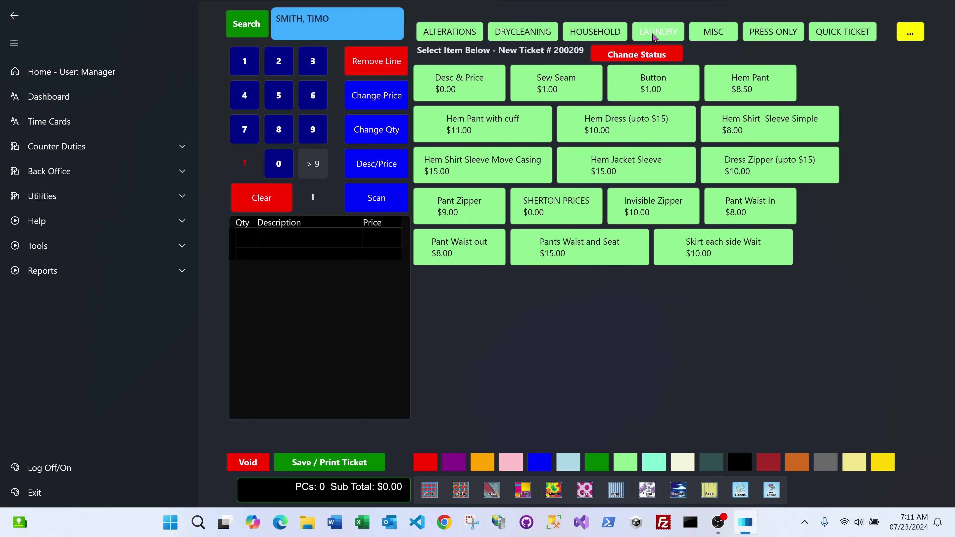
left_click(528, 40)
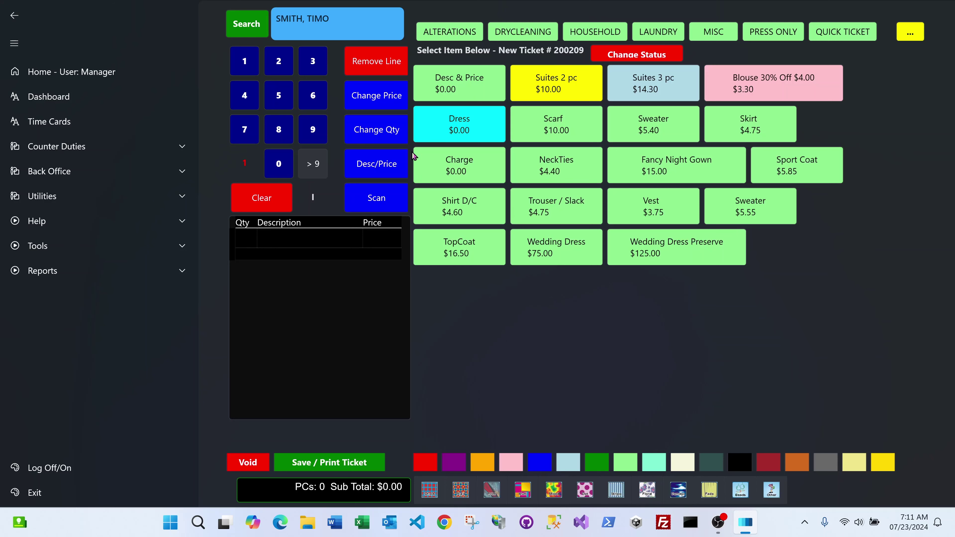
left_click(280, 64)
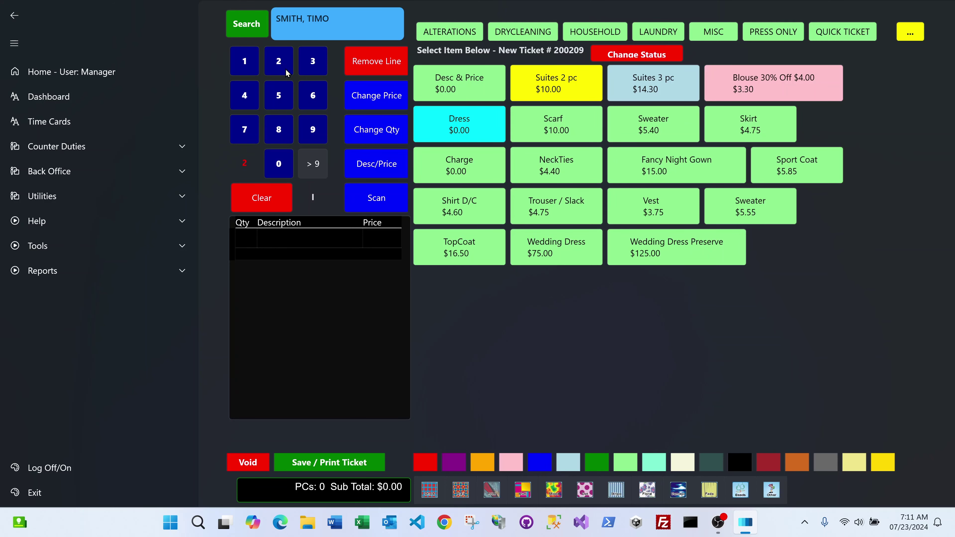
left_click(471, 124)
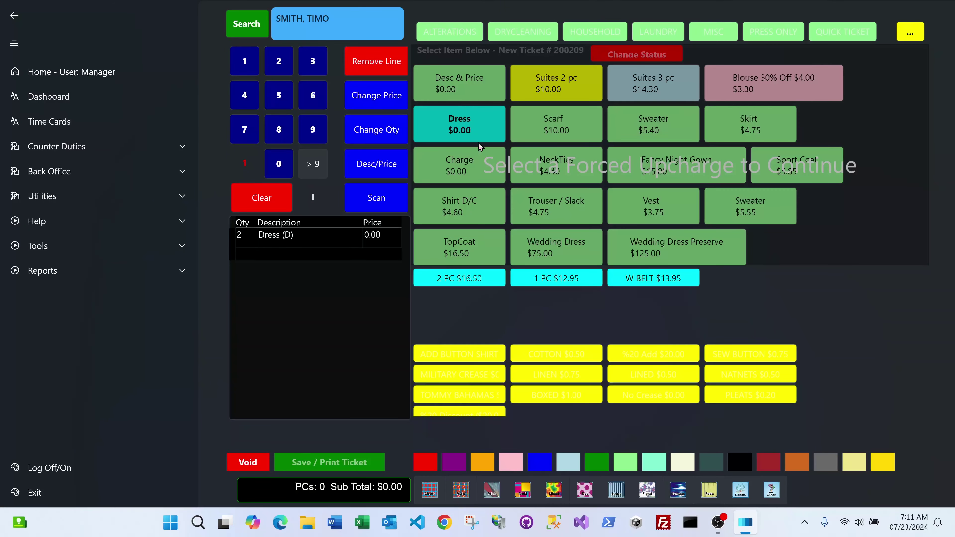
left_click(552, 281)
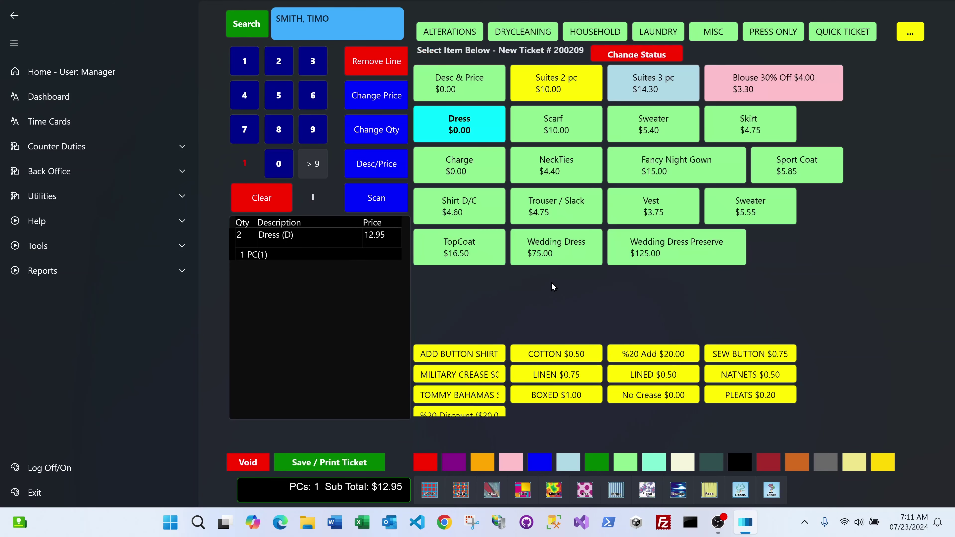
Apply the 10 % coupon discount (1.29) at checkout, bringing Total Due to 13.33.
left_click(356, 463)
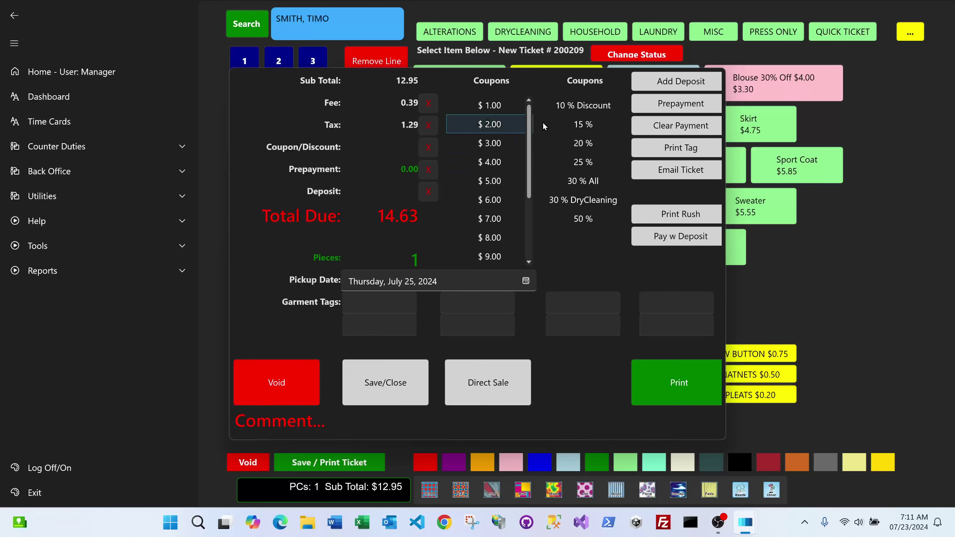
left_click(575, 110)
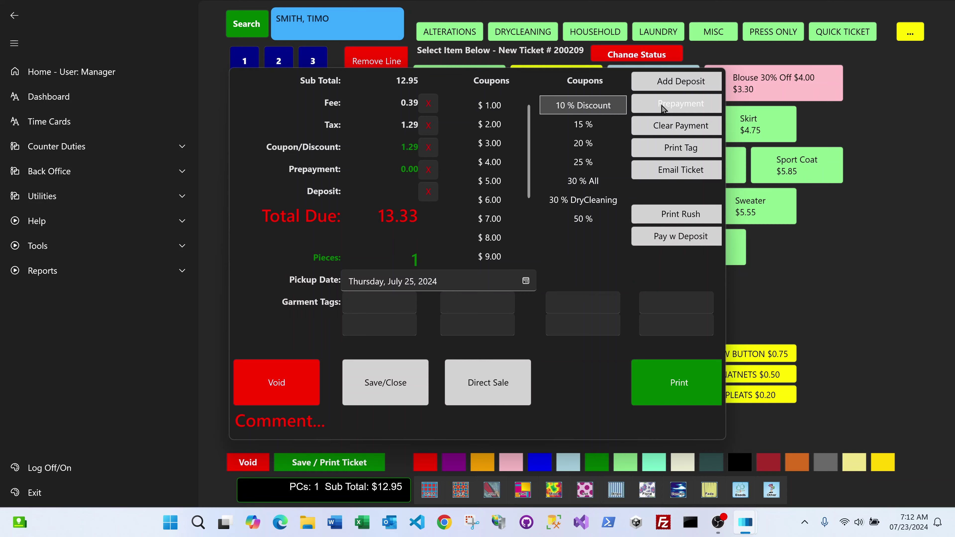
Record an exact 13.33 prepayment charged On Account, bringing the ticket's total due to 0.00.
left_click(663, 109)
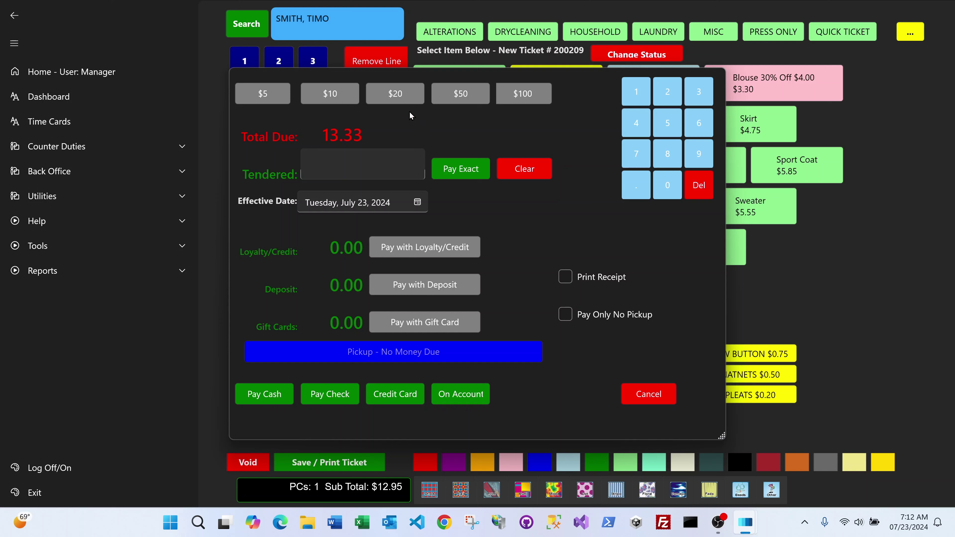
left_click(396, 92)
left_click(447, 173)
left_click(461, 398)
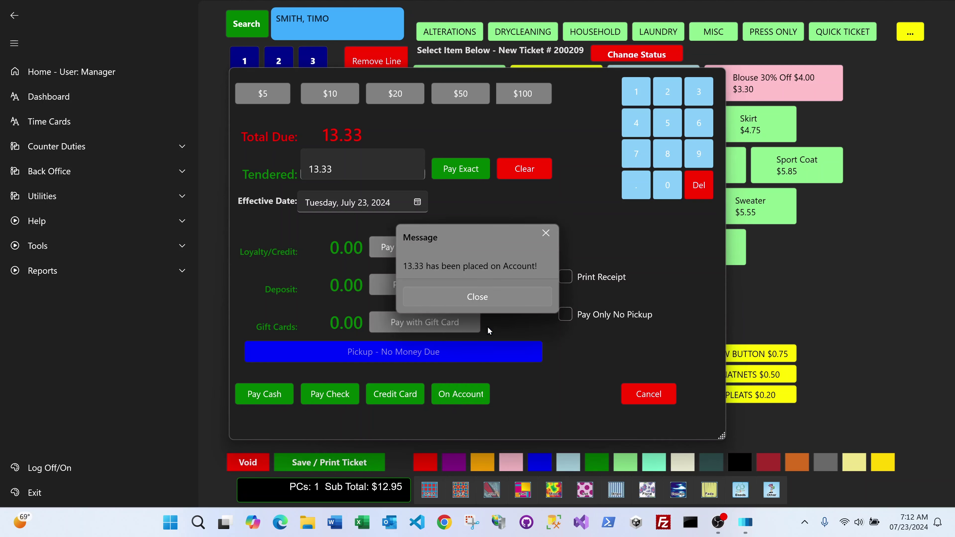
left_click(464, 295)
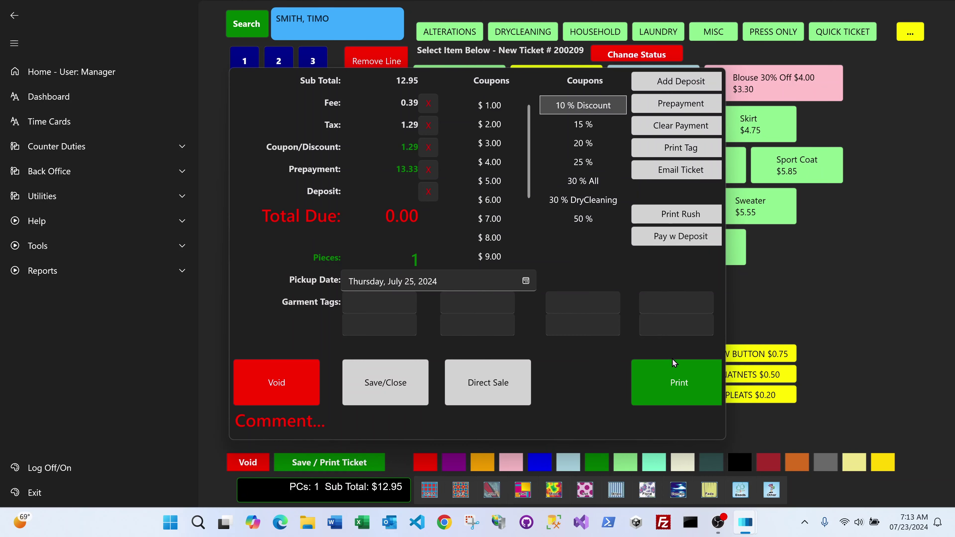
Choose to preview the delivery ticket from ticket 200209's print options.
left_click(641, 382)
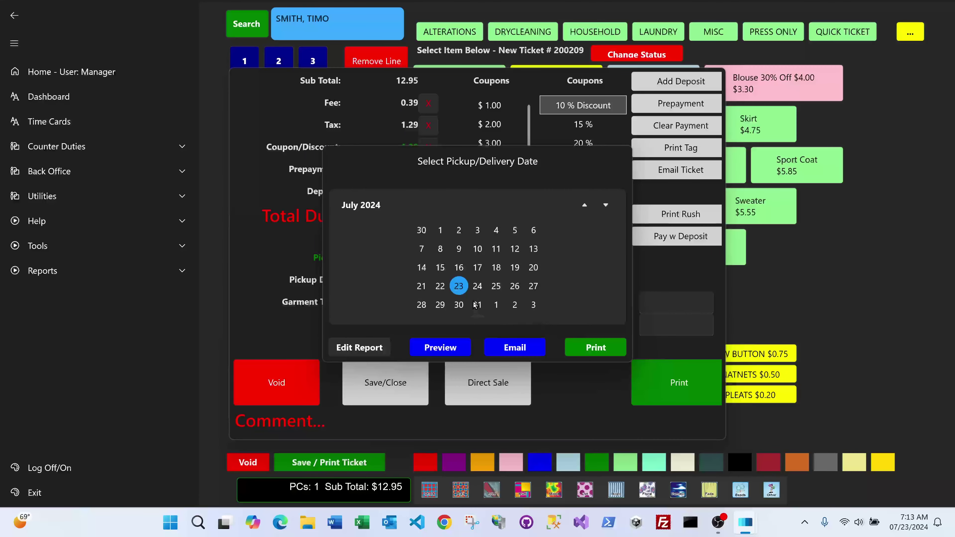
left_click(445, 346)
Confirm previewing ticket 200209 now, review the Report.pdf to the bottom, then close it.
left_click(438, 297)
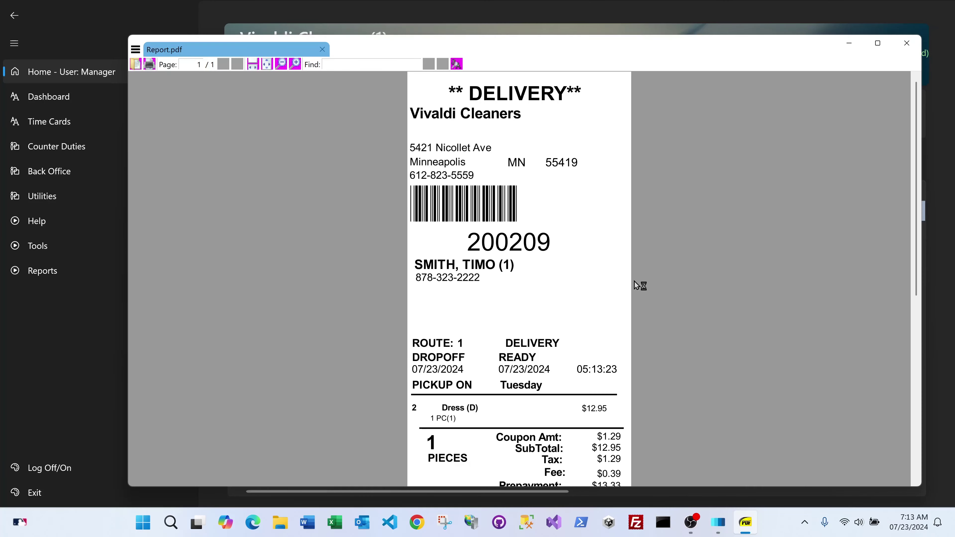
scroll(634, 281, "down", 3)
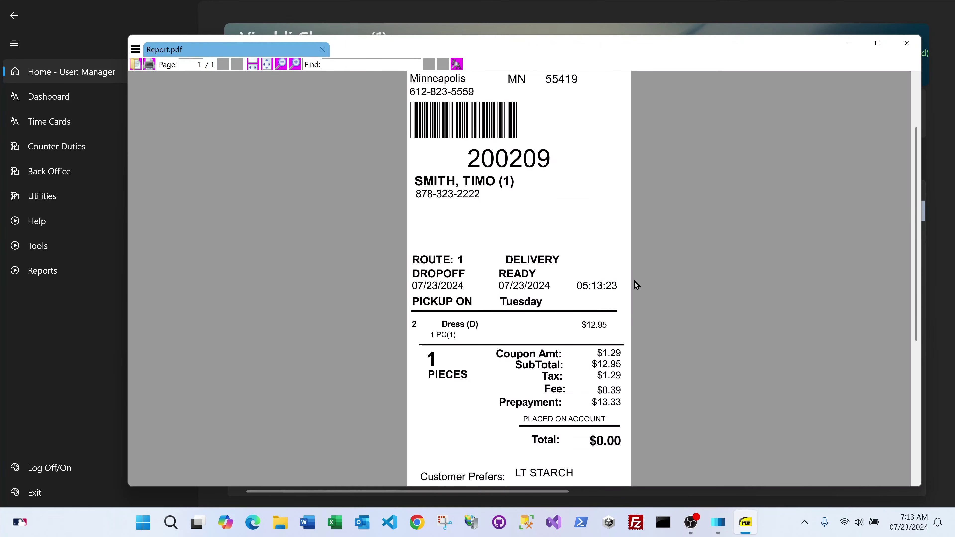
scroll(634, 281, "down", 1)
scroll(634, 285, "down", 2)
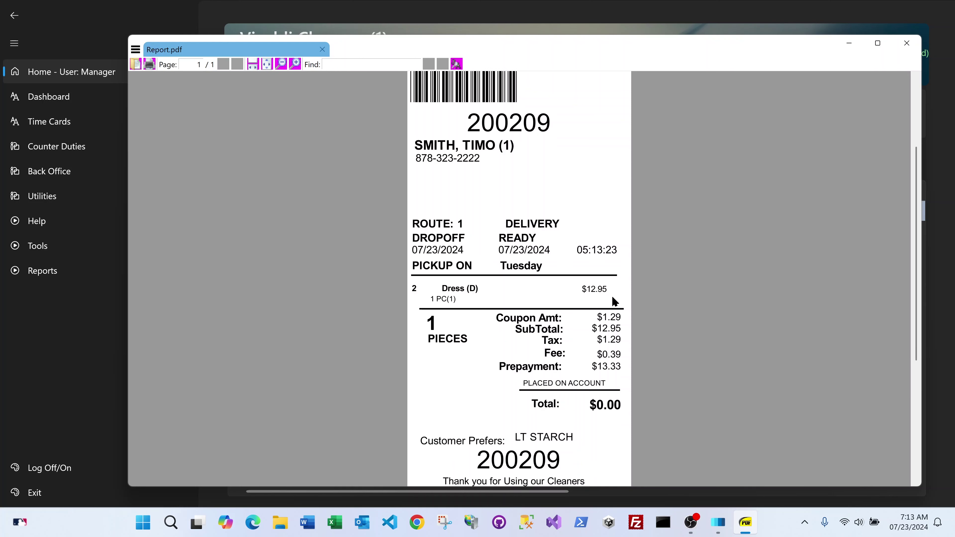
scroll(654, 319, "down", 3)
scroll(656, 323, "down", 1)
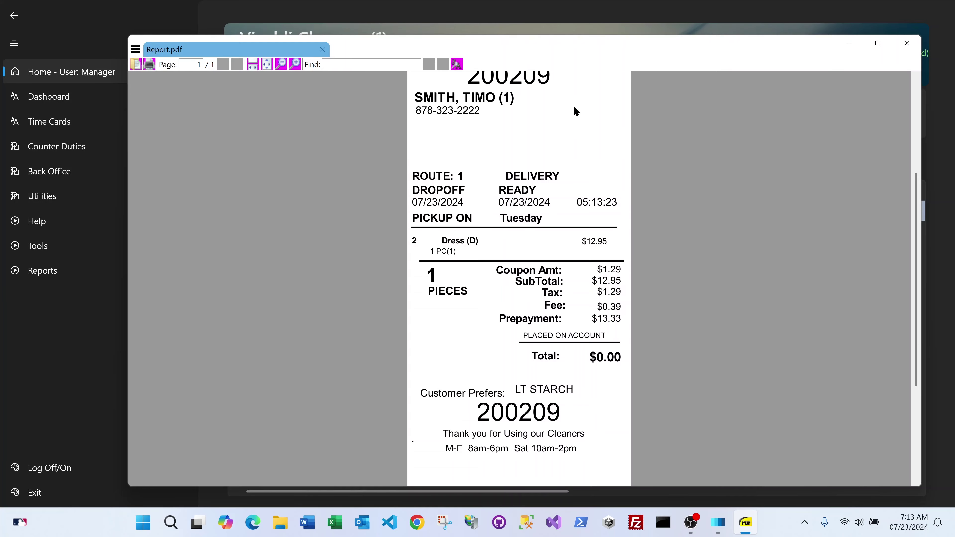
left_click(907, 43)
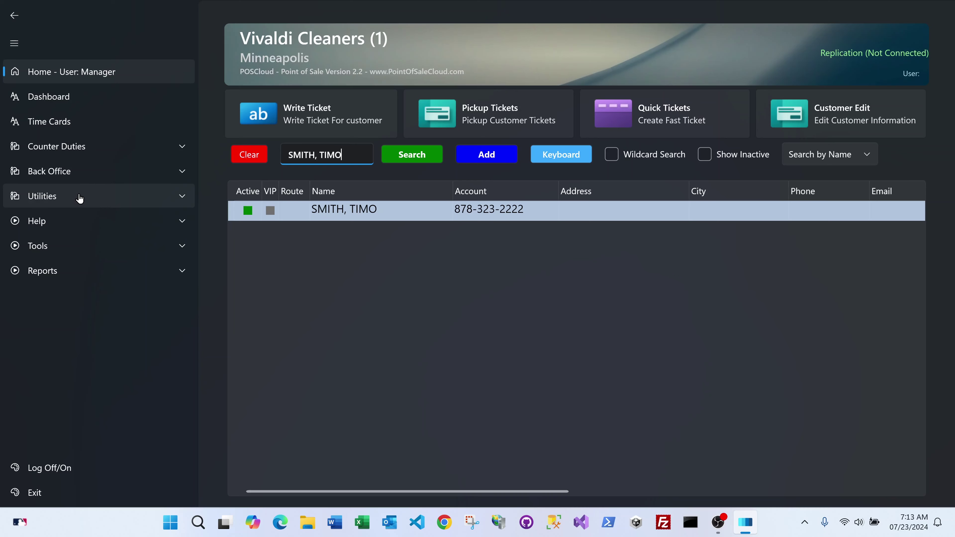
Expand Reports in the sidebar and go to the Customer Reports menu.
left_click(83, 272)
scroll(114, 239, "down", 3)
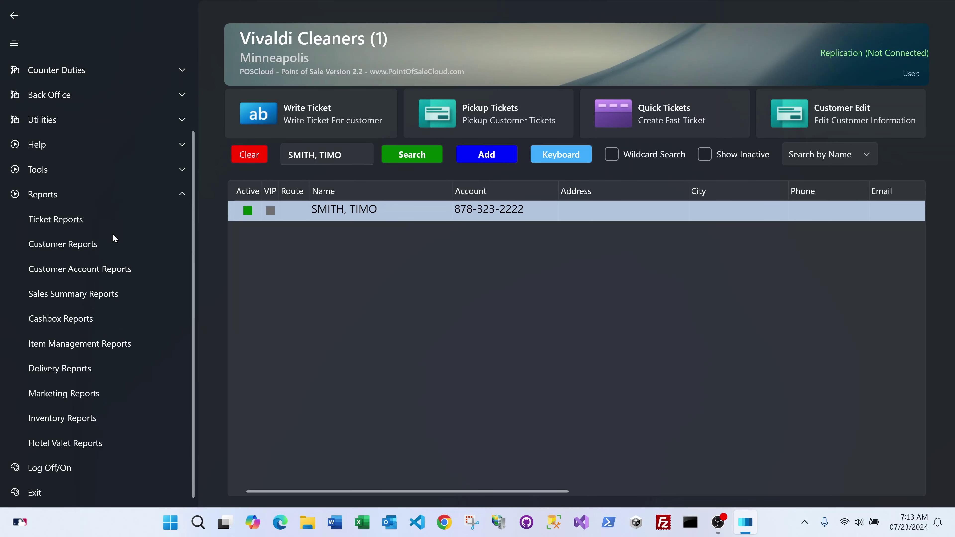
left_click(75, 249)
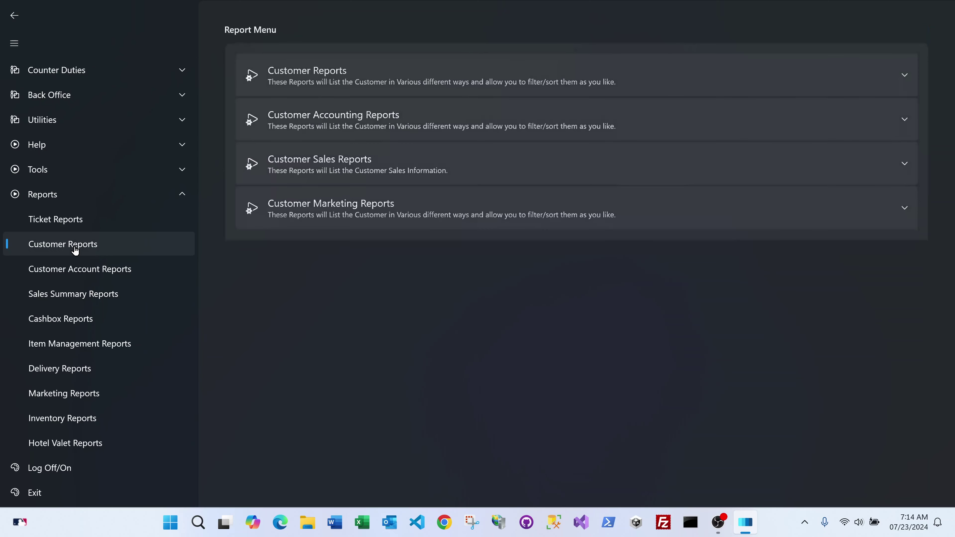
left_click(341, 78)
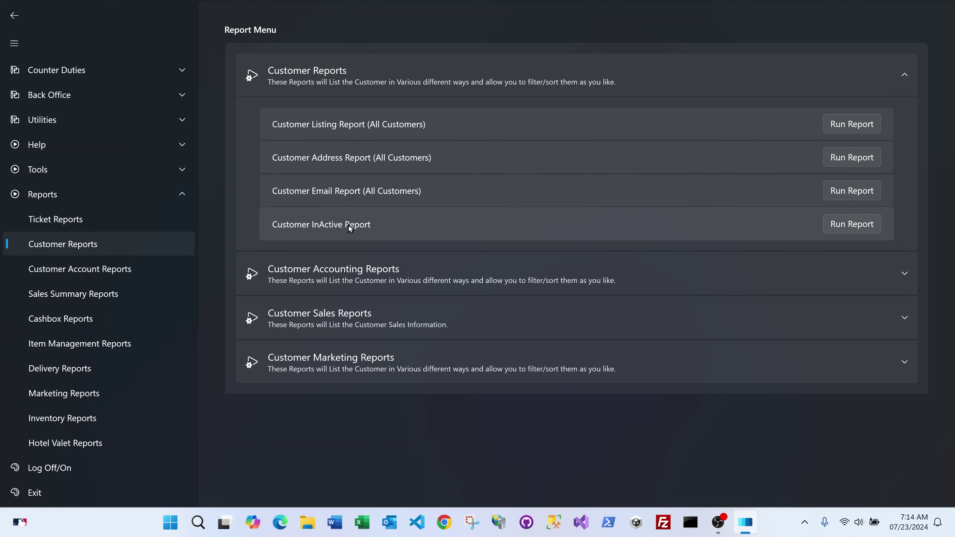
left_click(347, 100)
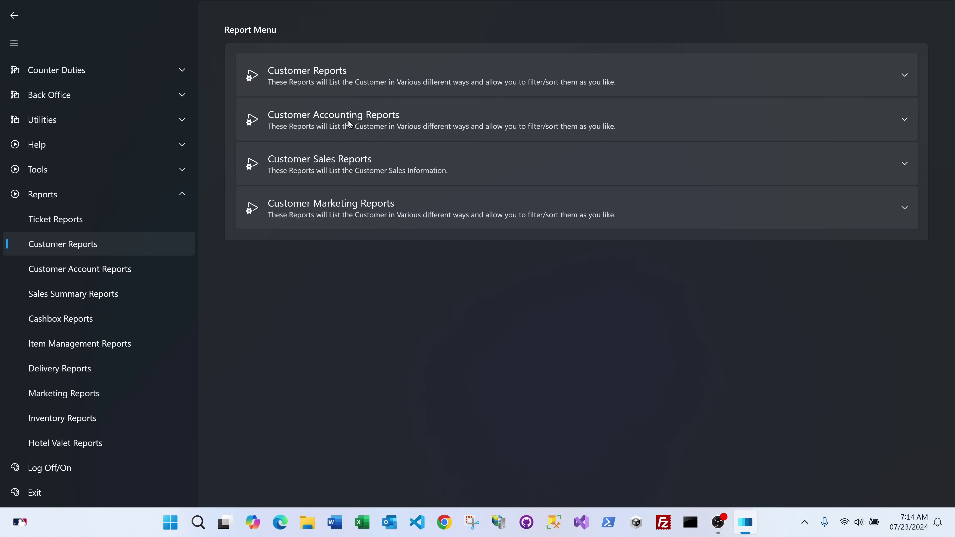
left_click(348, 124)
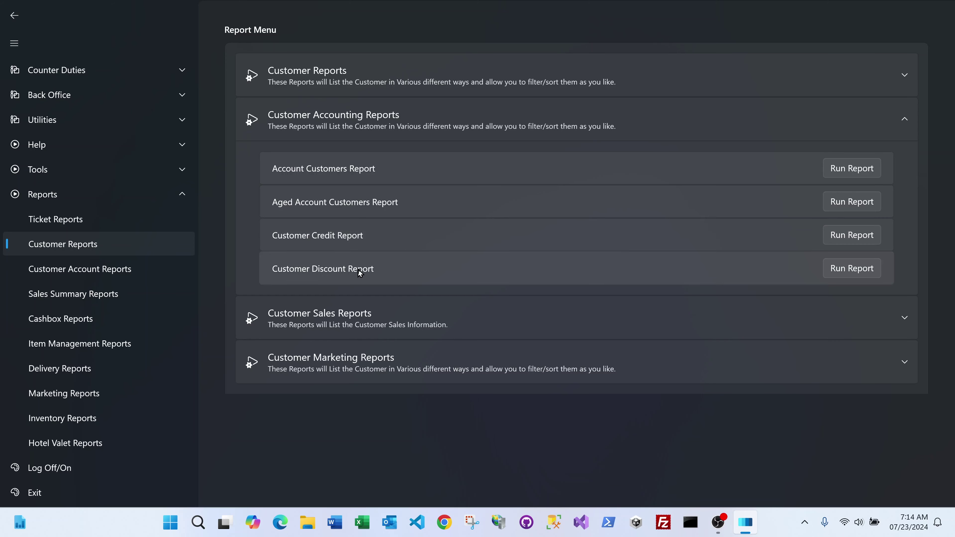
Collapse Customer Accounting, browse then collapse Customer Sales, and expand Customer Marketing Reports.
left_click(393, 125)
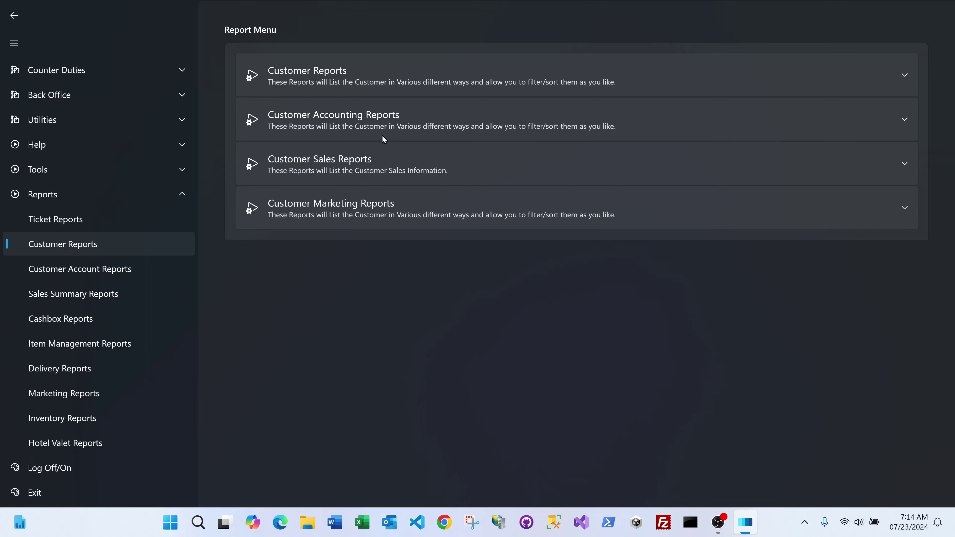
left_click(358, 167)
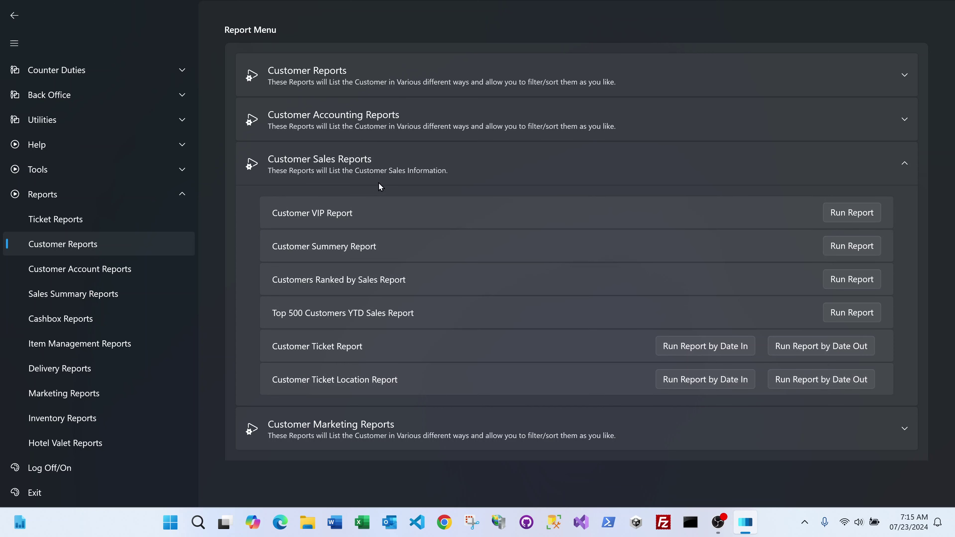
left_click(379, 172)
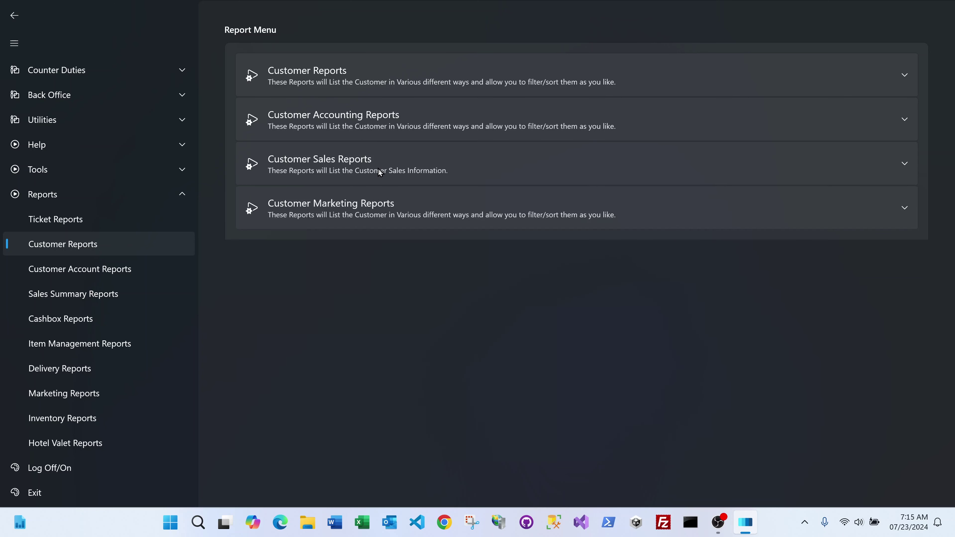
left_click(368, 208)
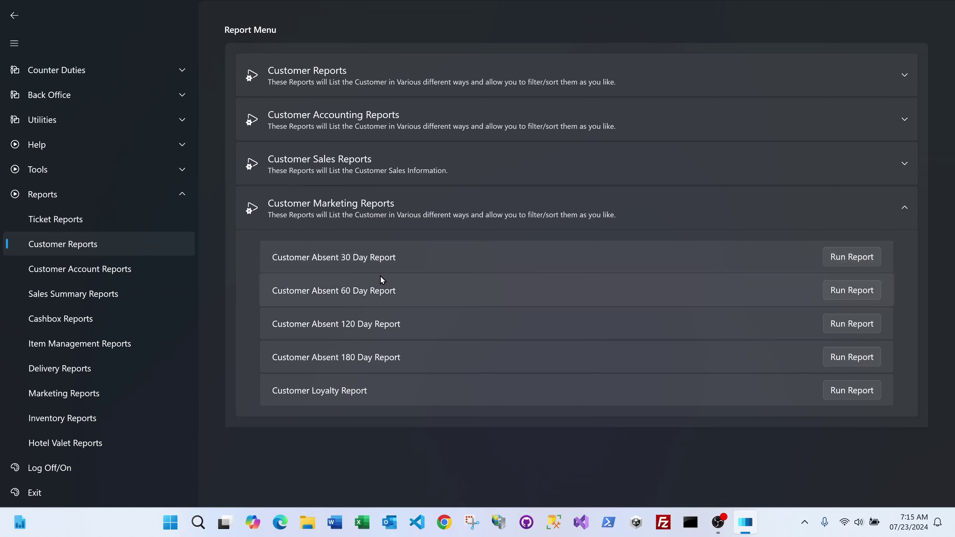